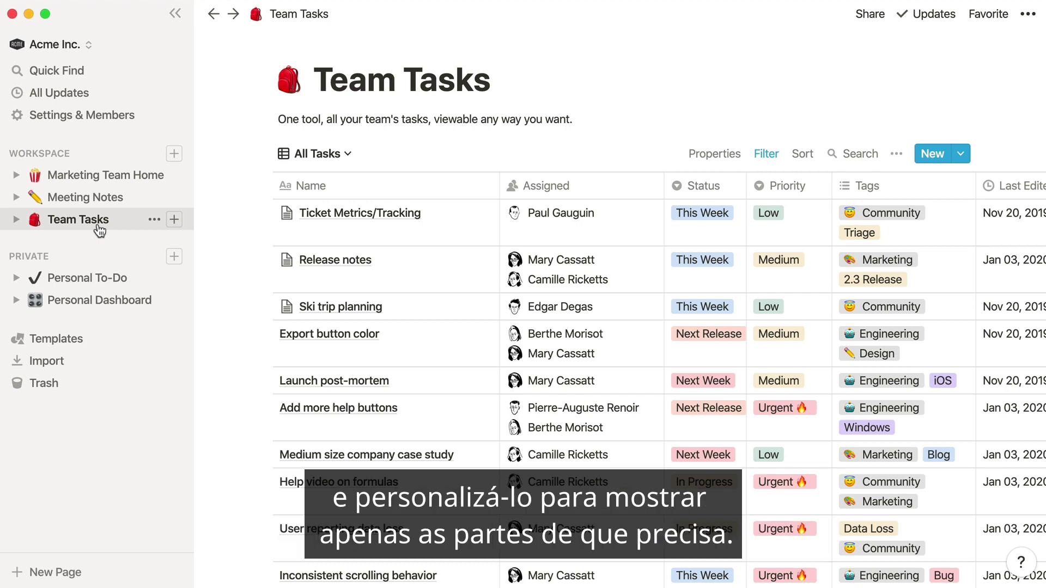
- On Marketing Team Home, start a linked database under Marketing Team Tasks and search 'team tasks'
left_click(102, 175)
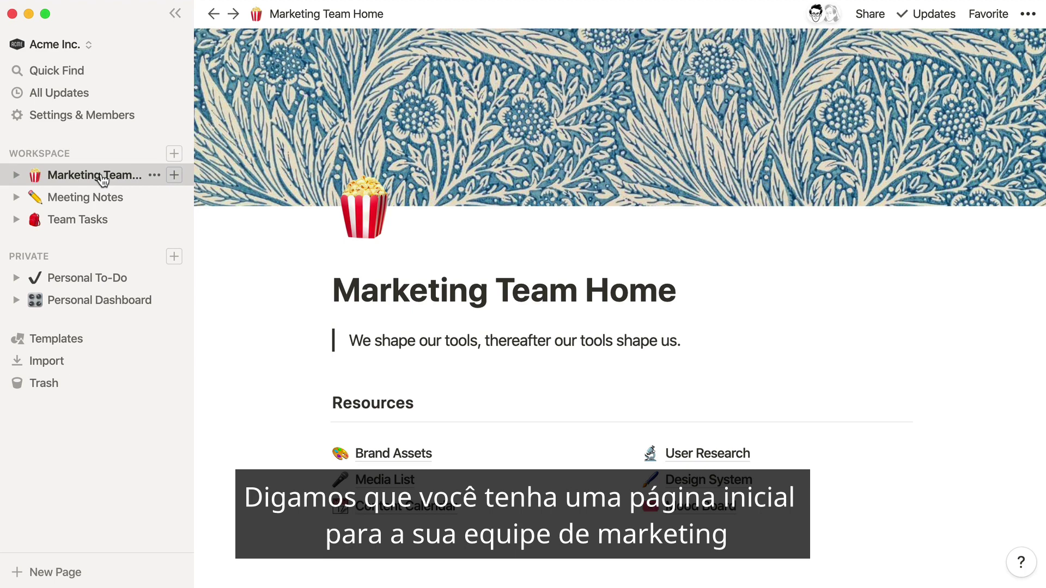
scroll(298, 240, "down", 5)
scroll(299, 241, "down", 5)
mouse_move(394, 466)
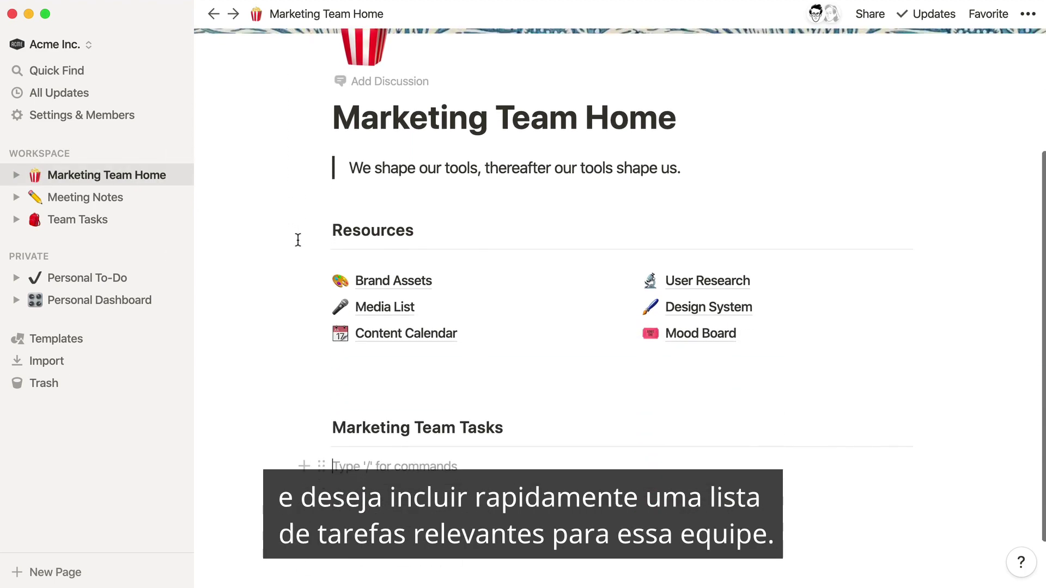
scroll(298, 241, "down", 1)
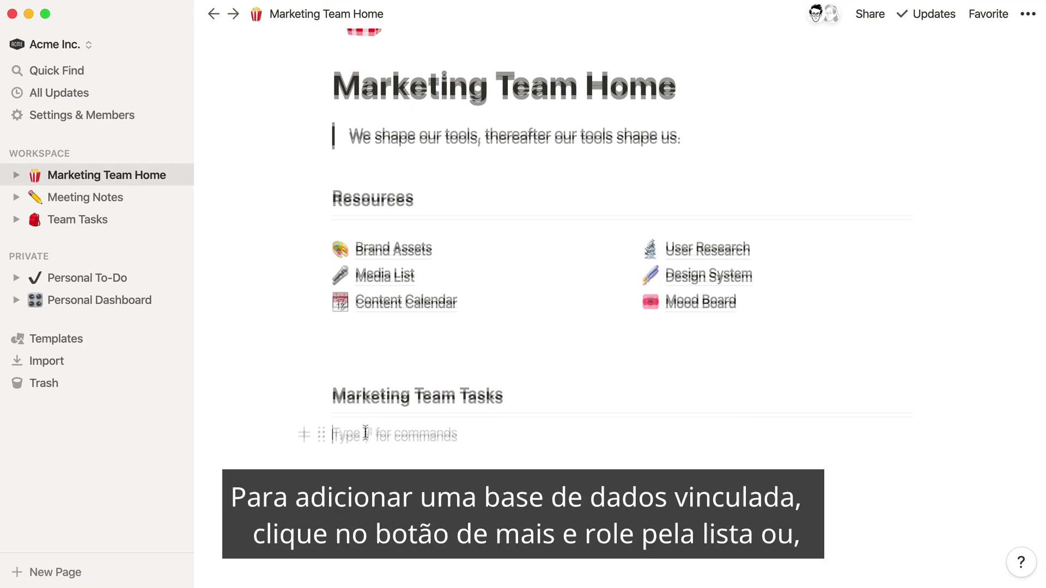
left_click(306, 433)
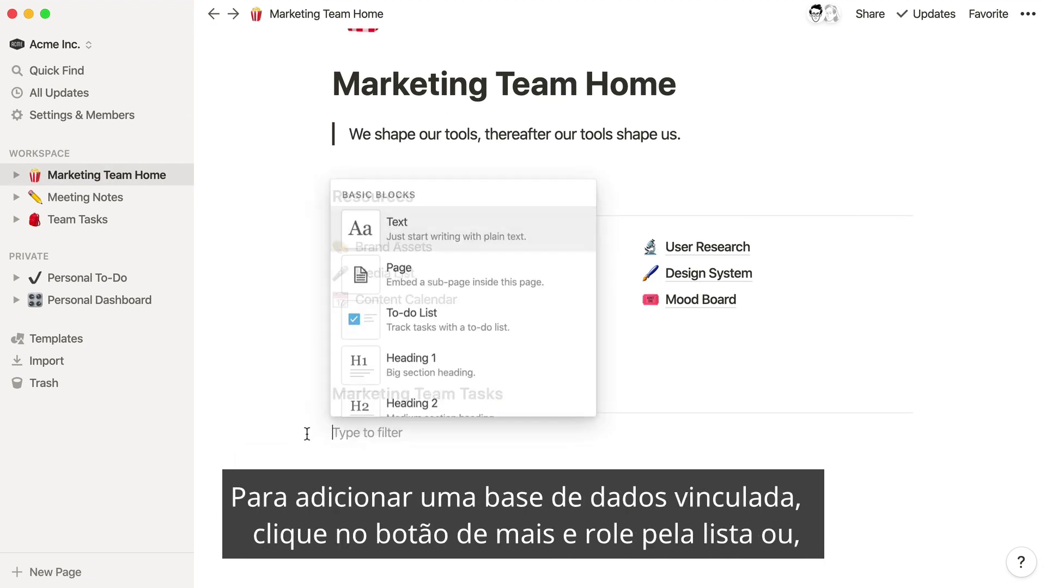
scroll(410, 378, "down", 5)
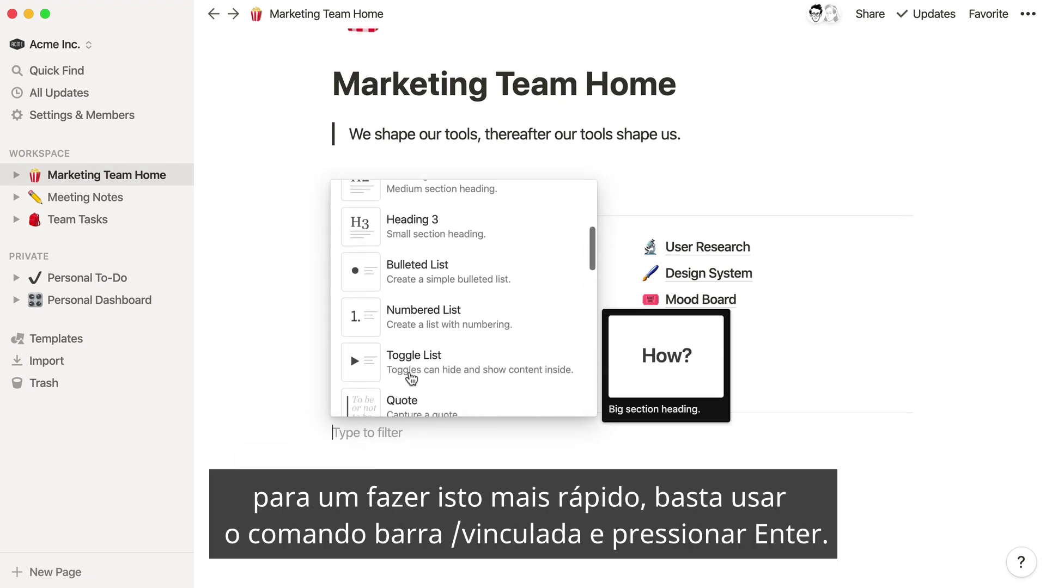
scroll(411, 378, "down", 3)
scroll(409, 384, "up", 4)
scroll(409, 408, "up", 4)
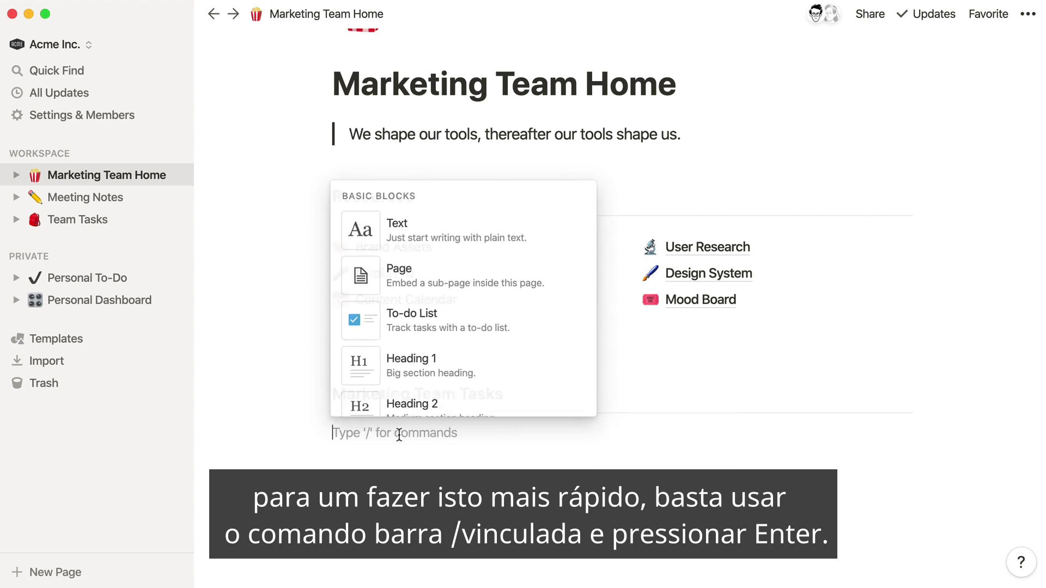
left_click(405, 432)
type("/link")
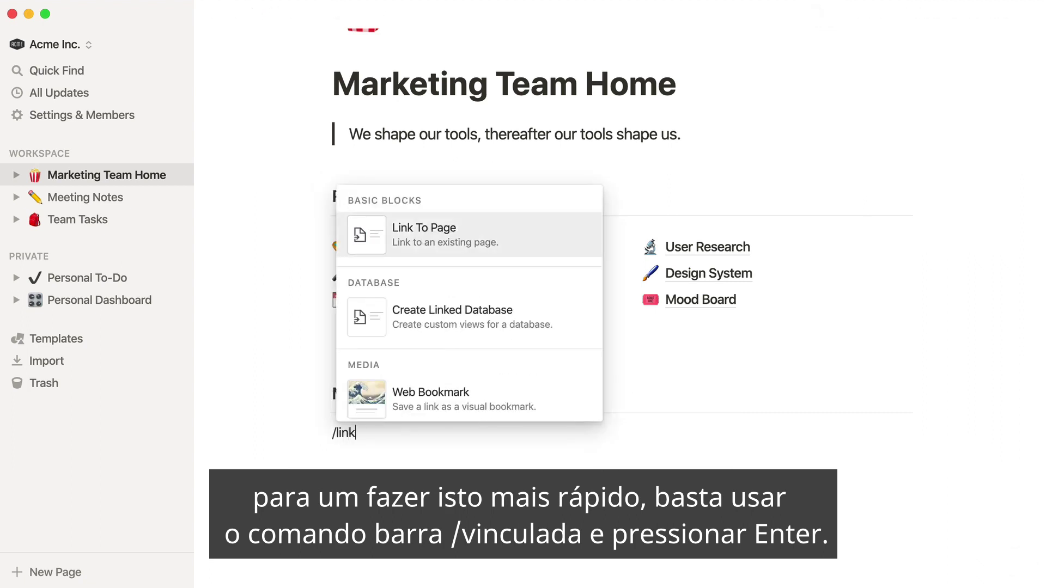
type("ed")
key("Return")
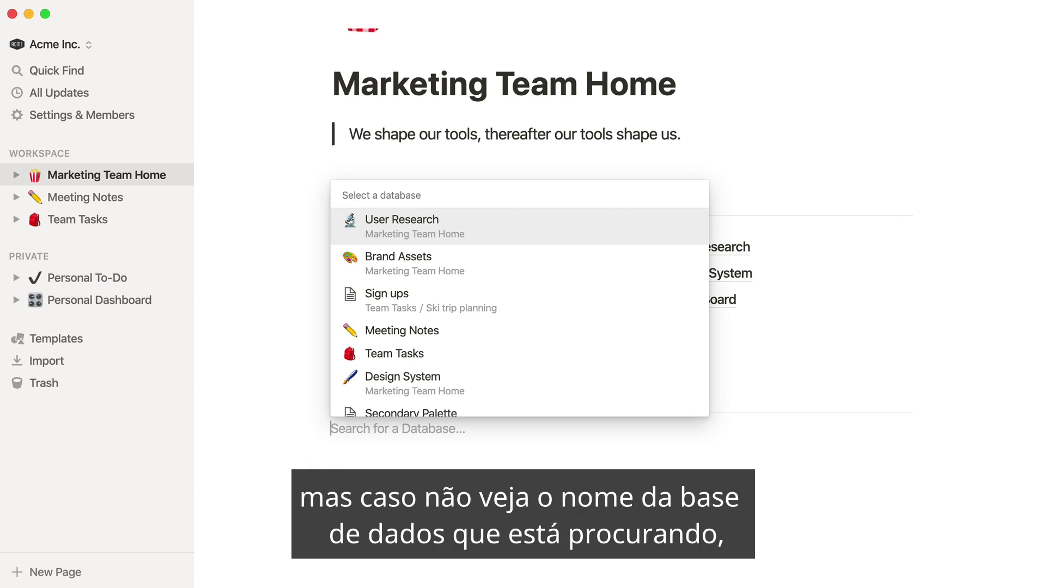
type("team tasks")
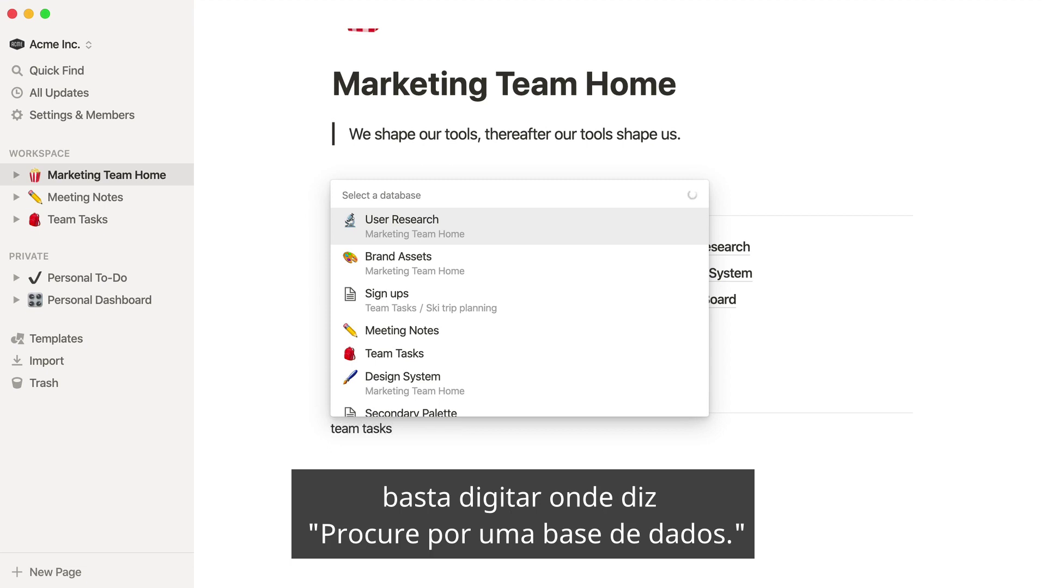
- Insert the linked Team Tasks table and filter it to Tags = Marketing
key("Return")
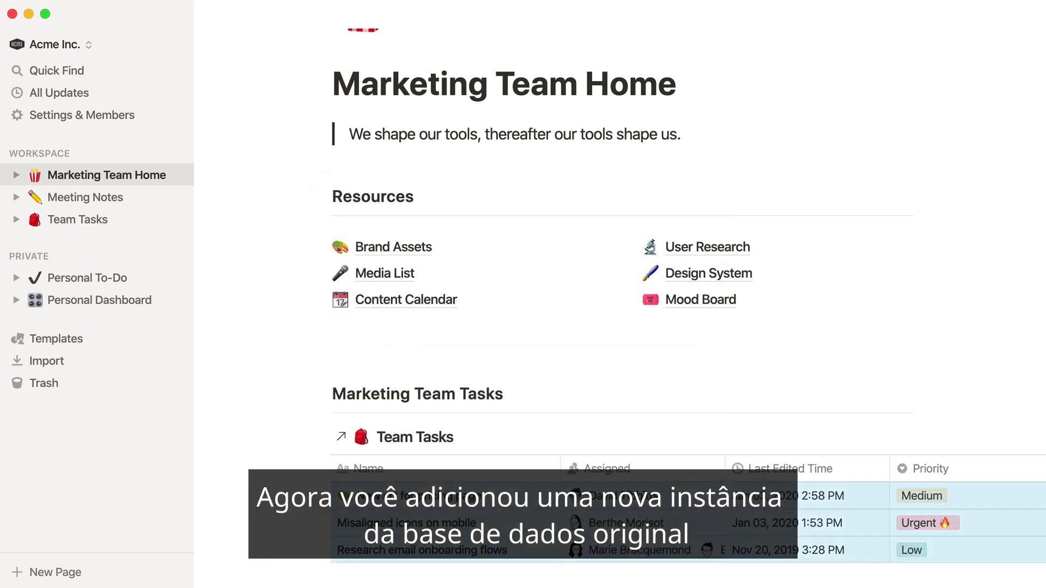
scroll(441, 359, "down", 6)
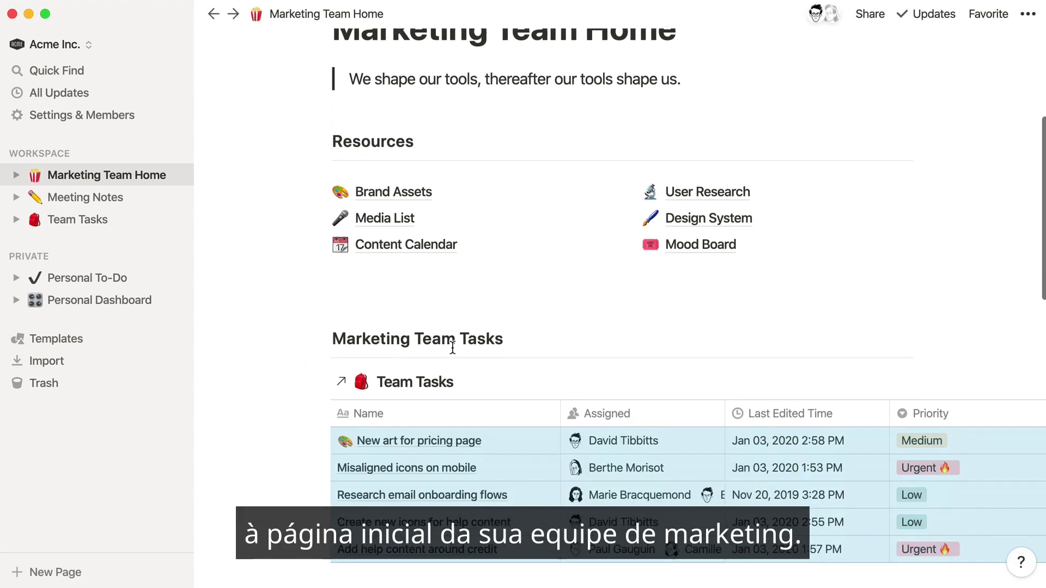
scroll(329, 370, "down", 6)
left_click(253, 370)
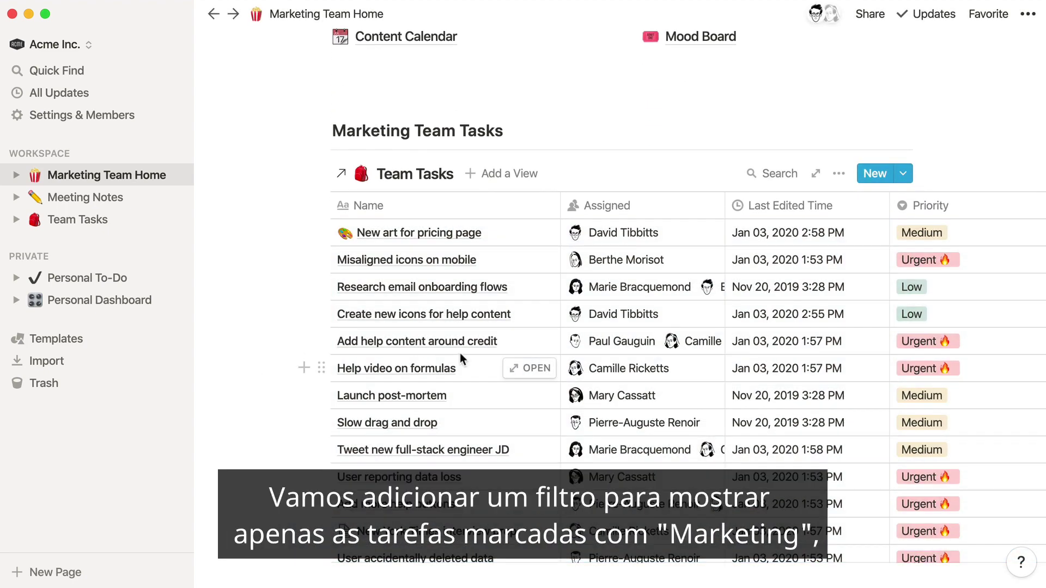
left_click(839, 178)
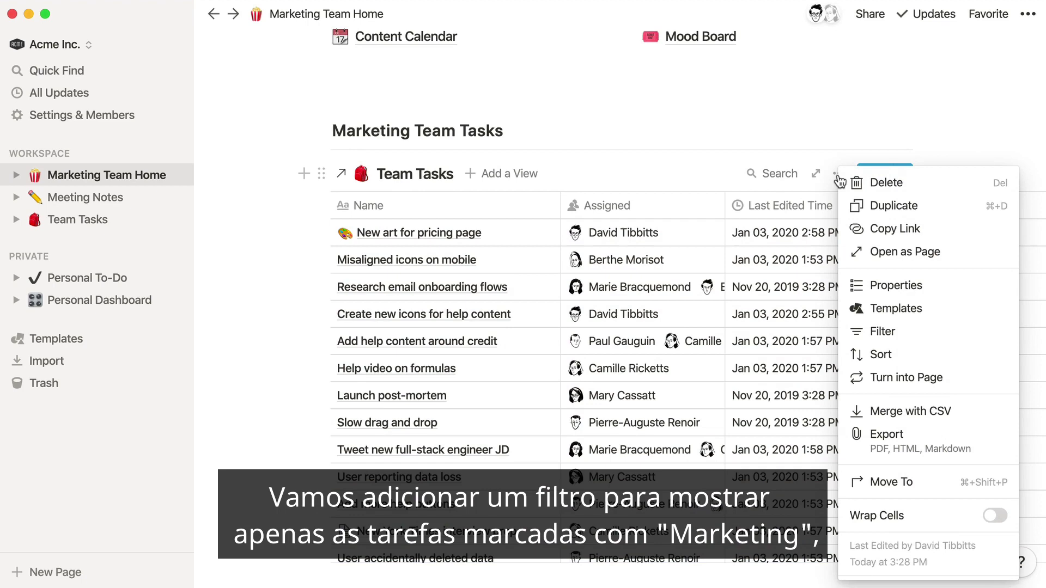
left_click(921, 345)
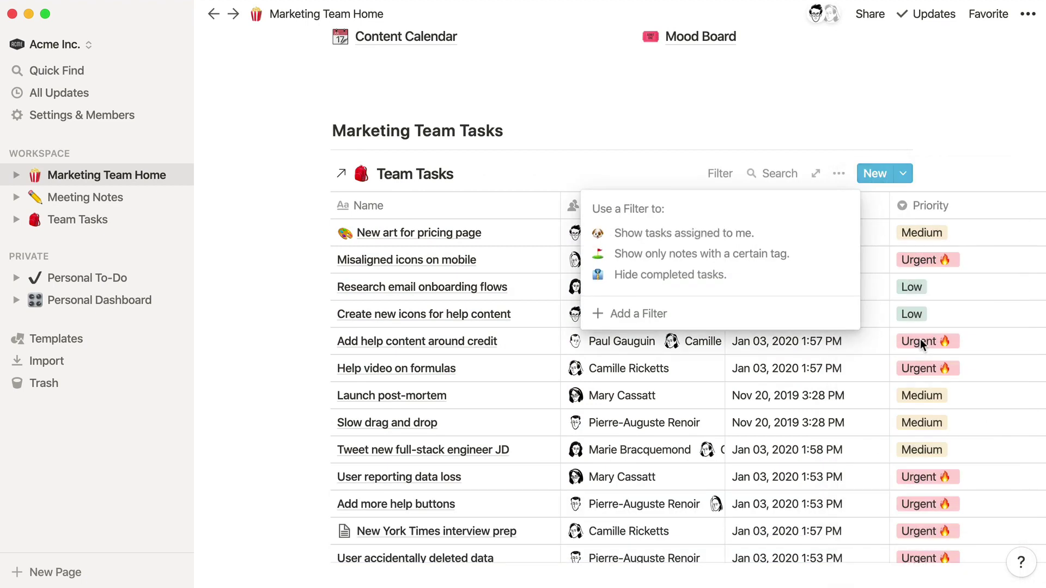
left_click(733, 315)
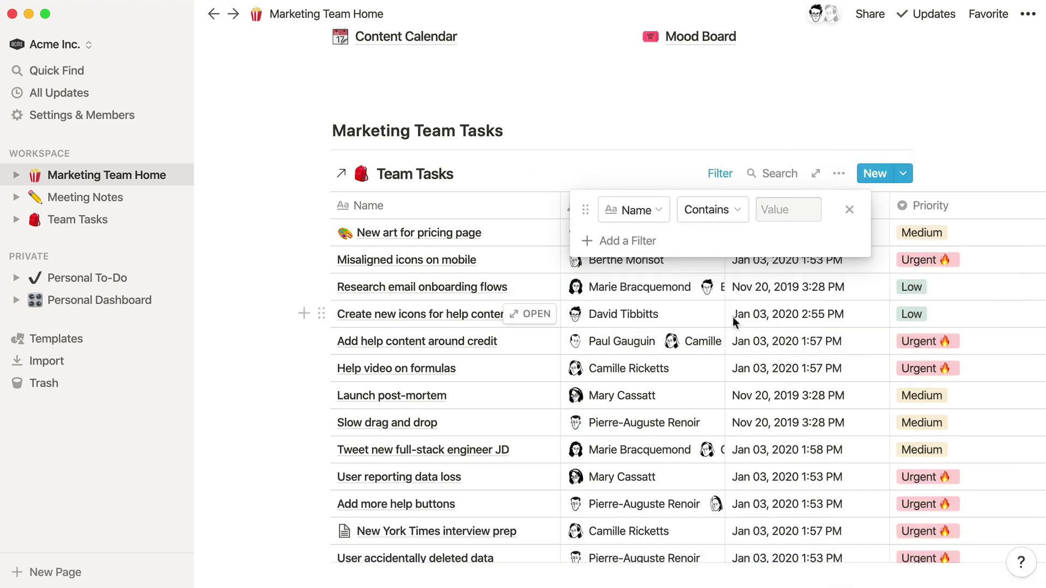
left_click(637, 210)
left_click(593, 394)
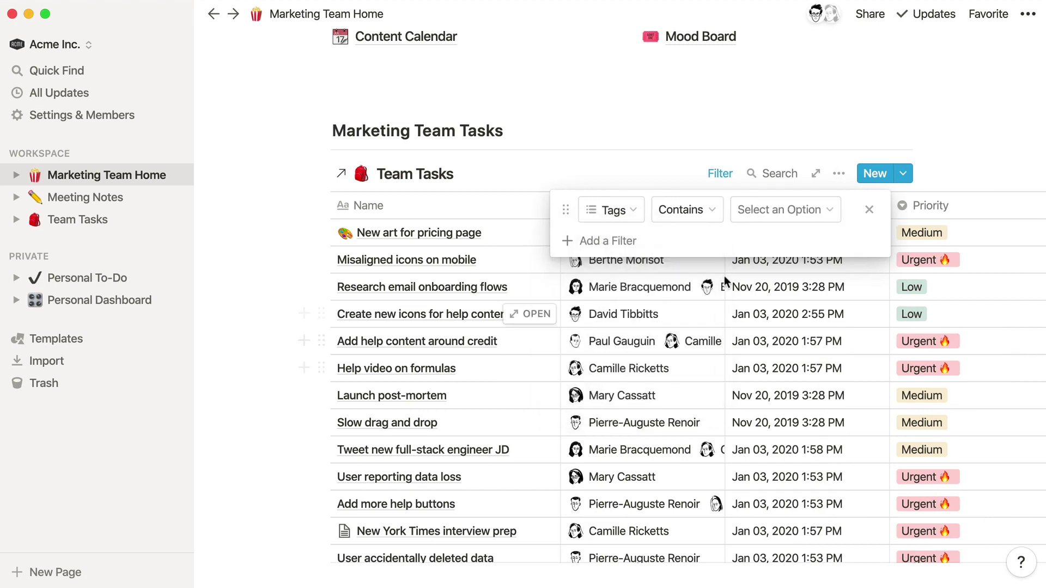
left_click(784, 210)
left_click(789, 452)
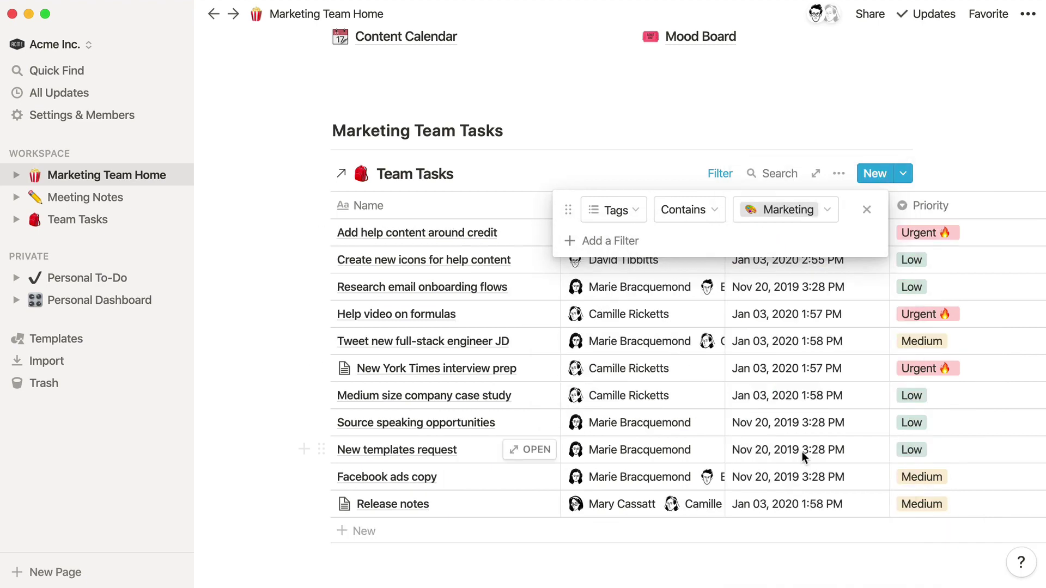
left_click(247, 279)
scroll(247, 279, "down", 5)
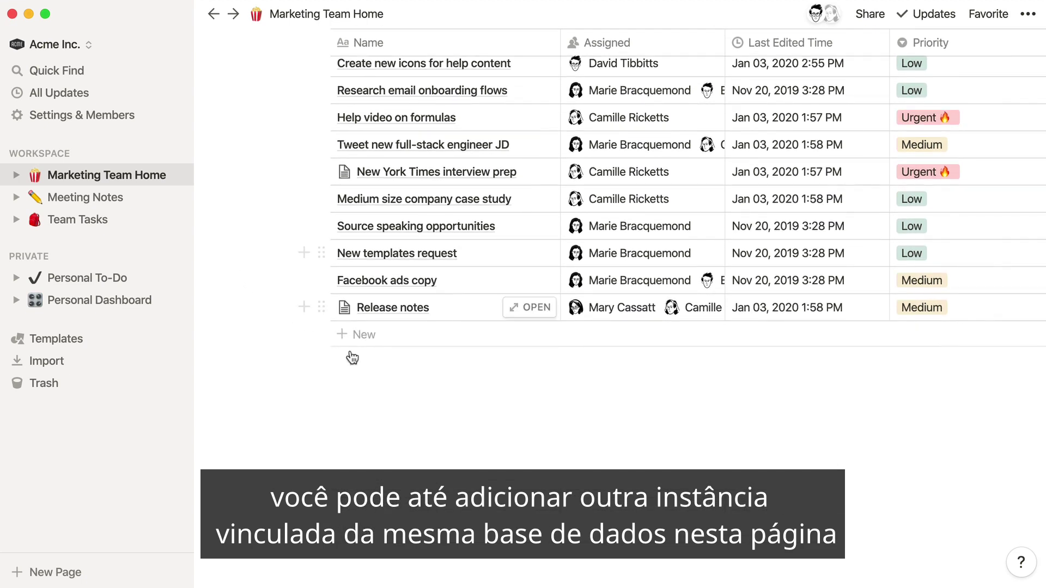
- Add a 'Camille's Tasks' heading, a divider, and a linked Team Tasks table beneath
left_click(390, 405)
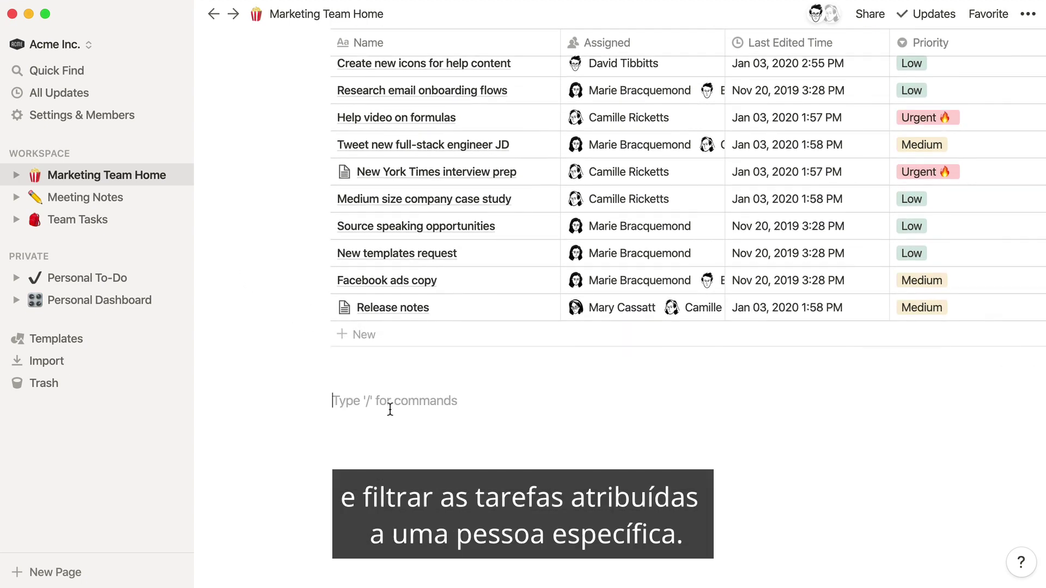
type("### ")
type("Cam")
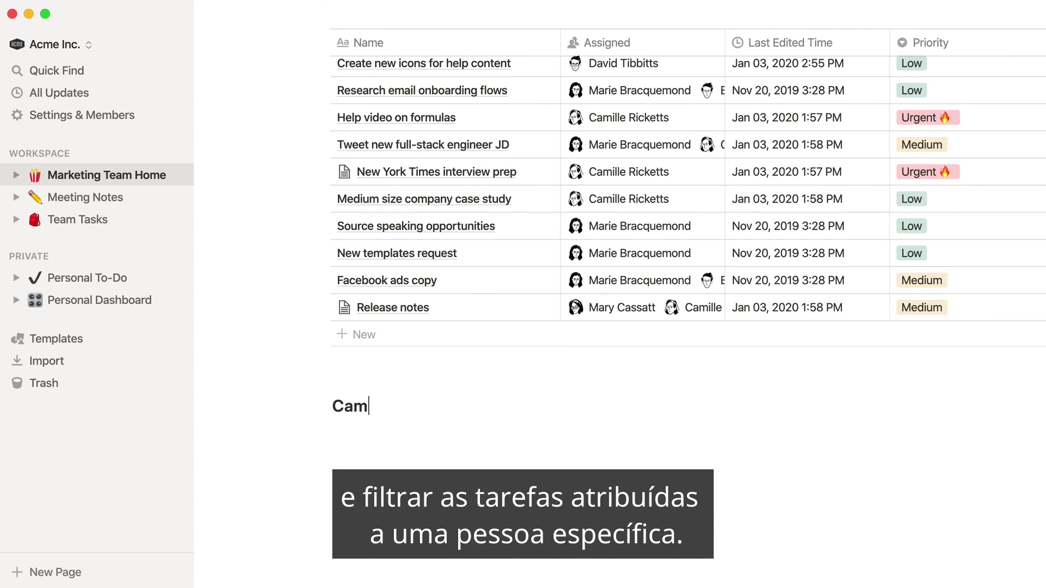
type("e's")
type(" Tasks")
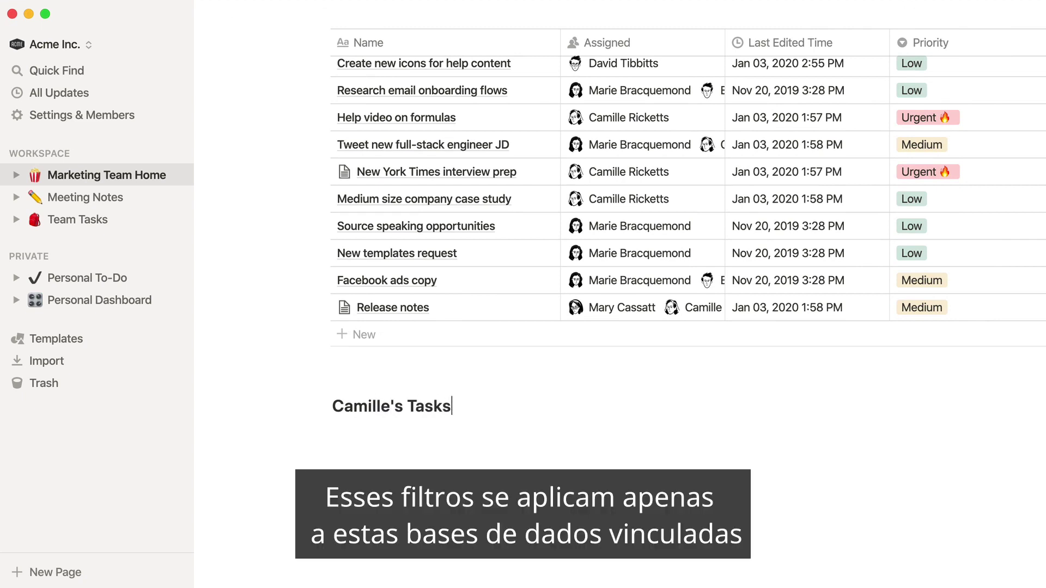
key("Return")
type("---")
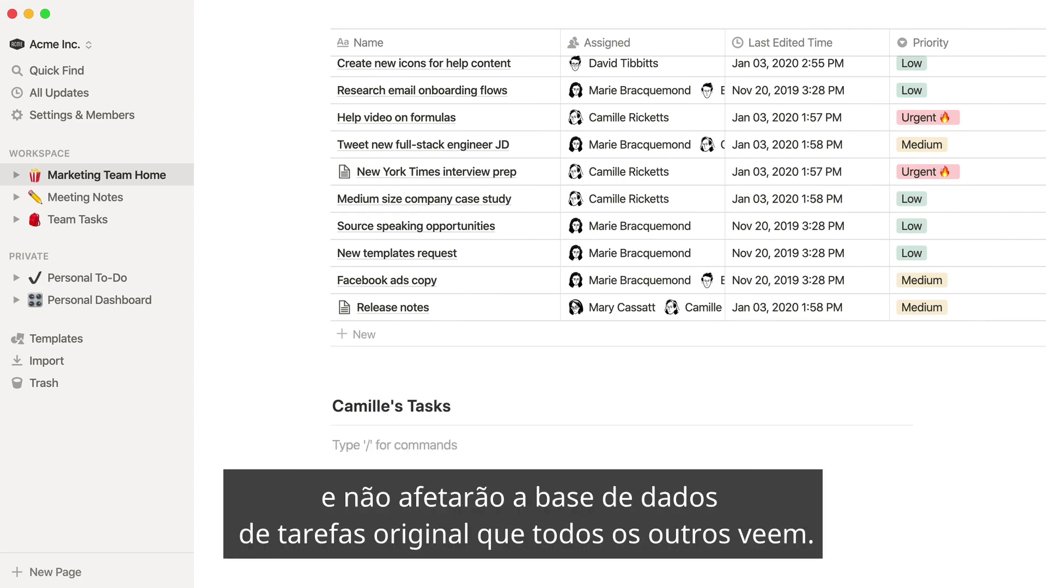
type("/linked")
key("Return")
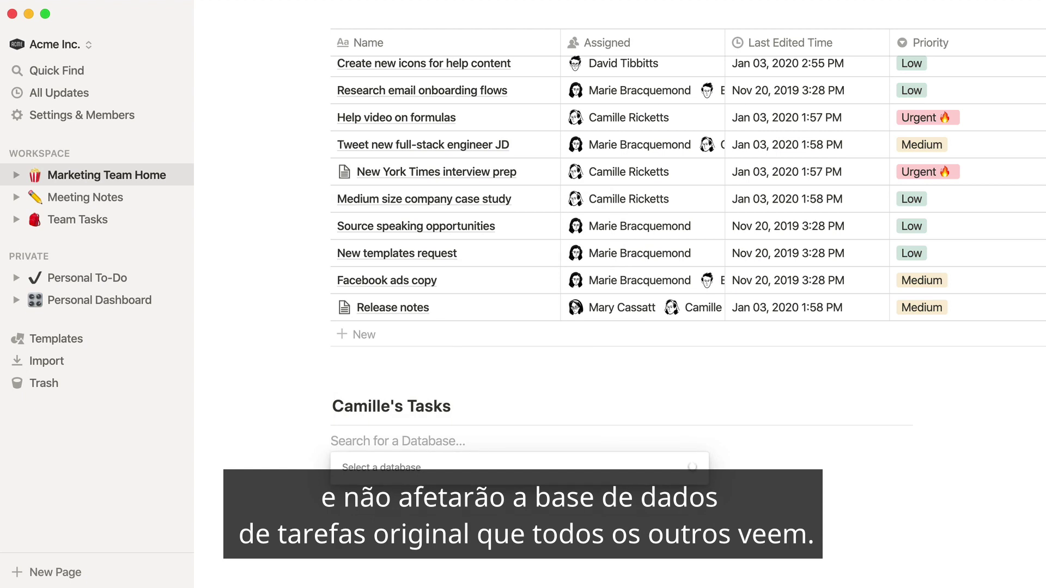
type("team tasks")
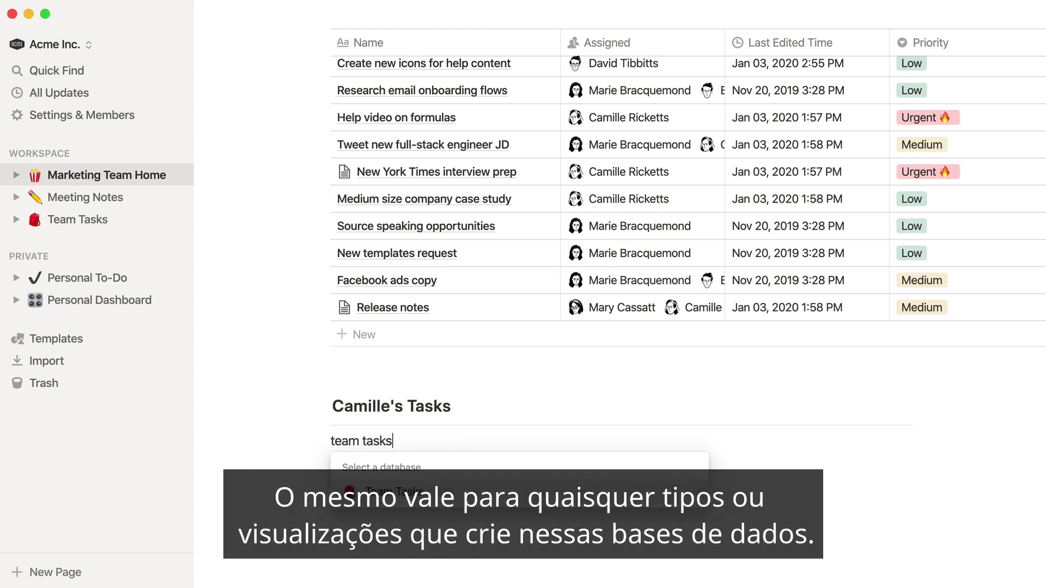
key("Return")
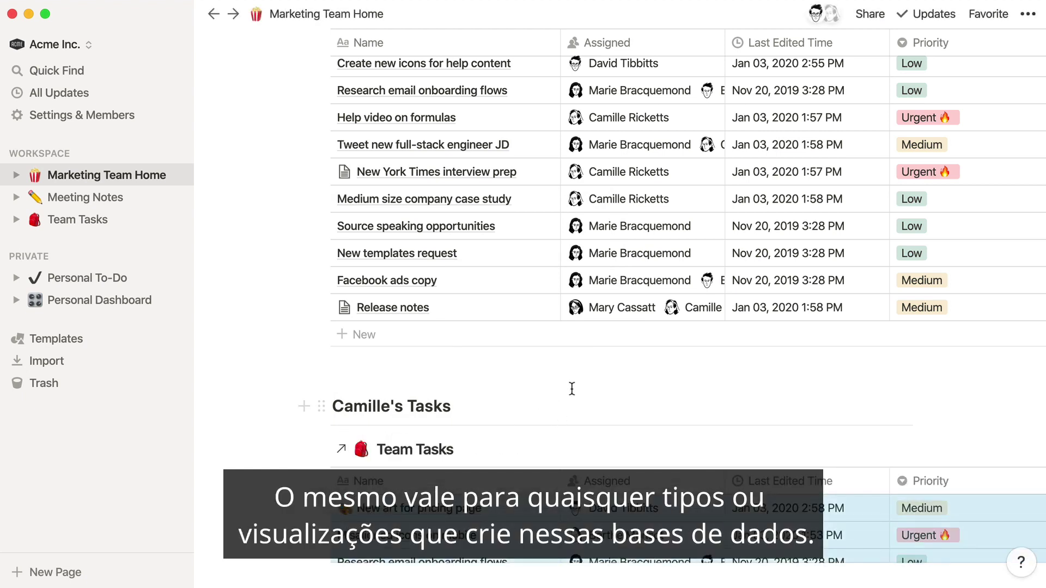
scroll(572, 399, "down", 4)
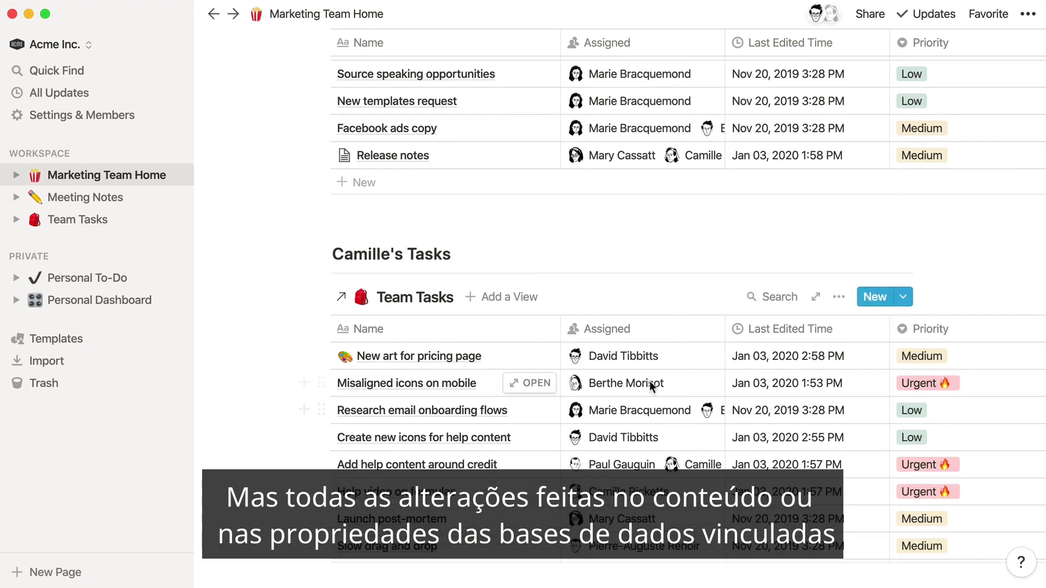
left_click(837, 296)
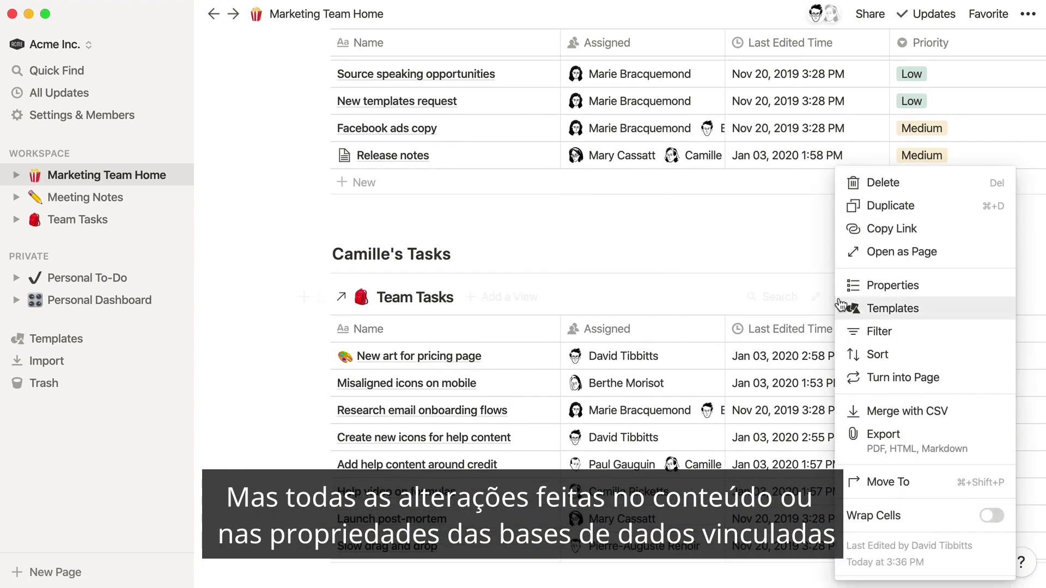
left_click(913, 332)
left_click(635, 433)
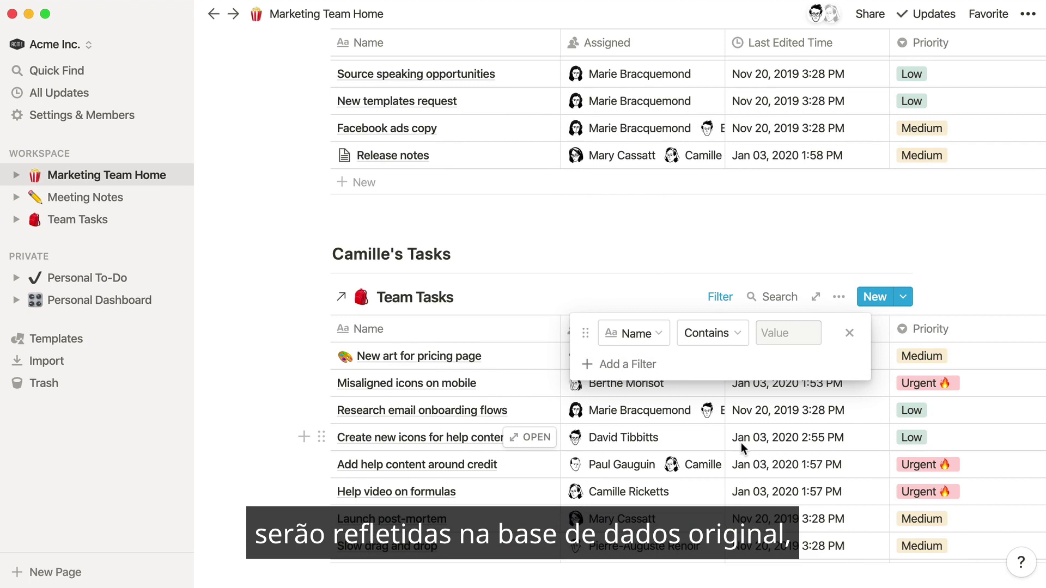
left_click(633, 333)
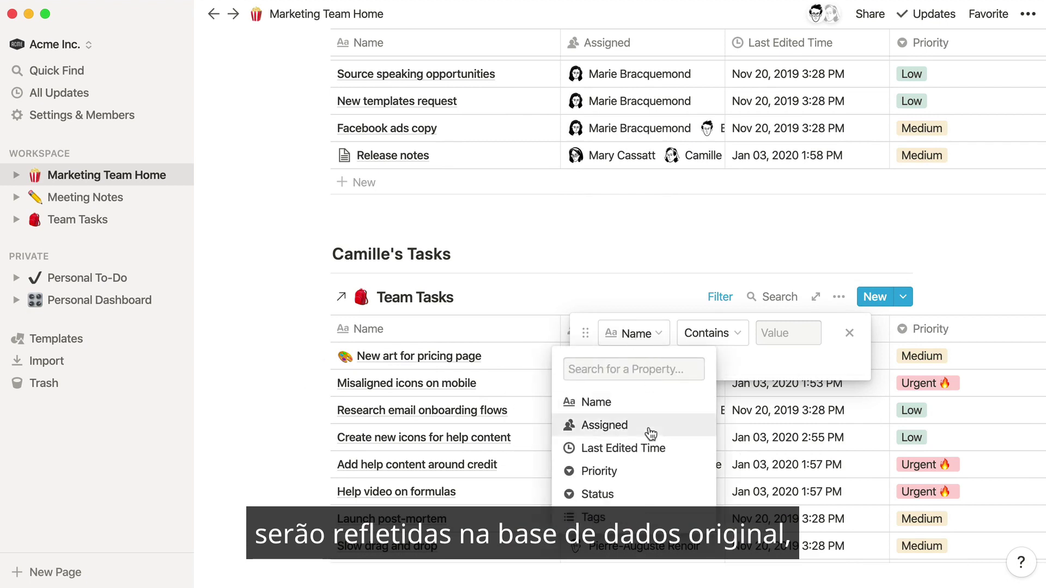
left_click(605, 425)
left_click(796, 332)
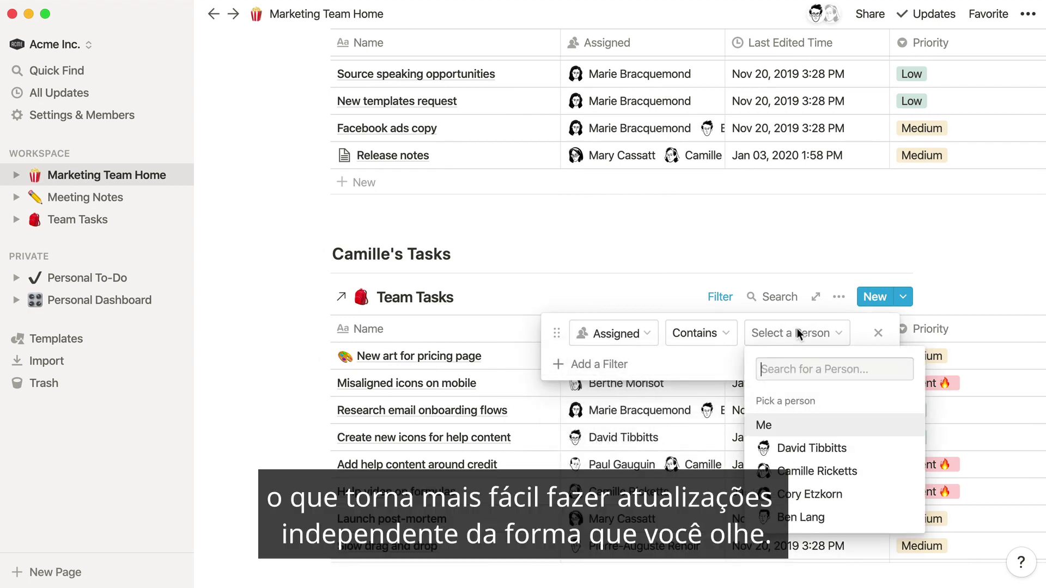
left_click(815, 471)
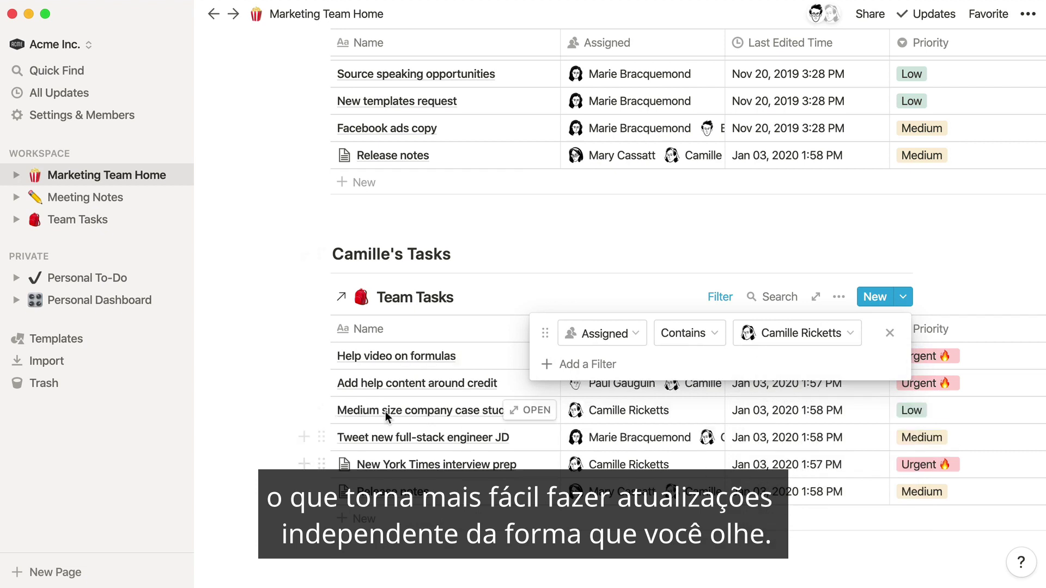
- Close the filter popup and delete the Release notes task
left_click(248, 369)
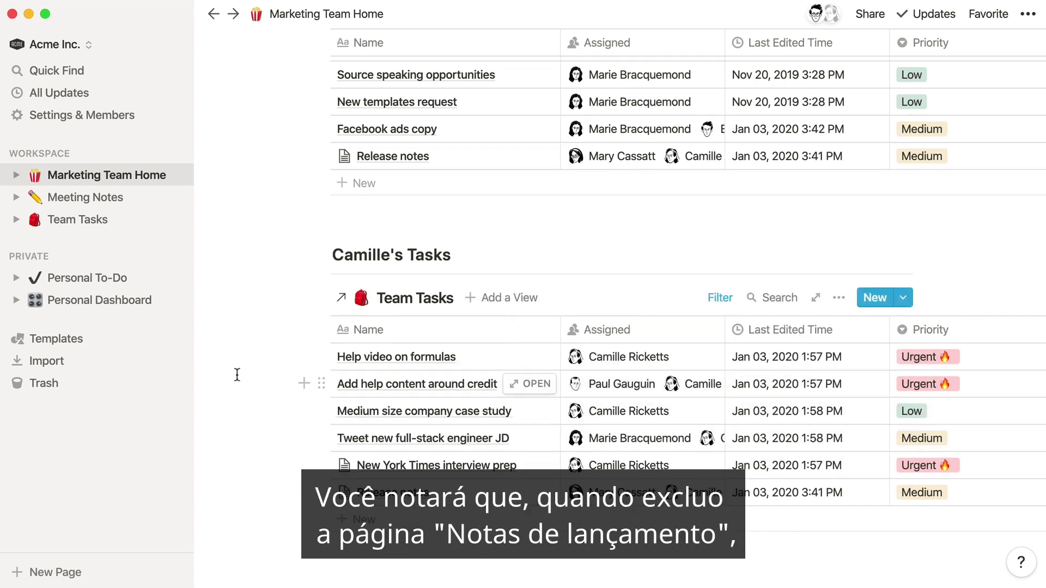
left_click(320, 493)
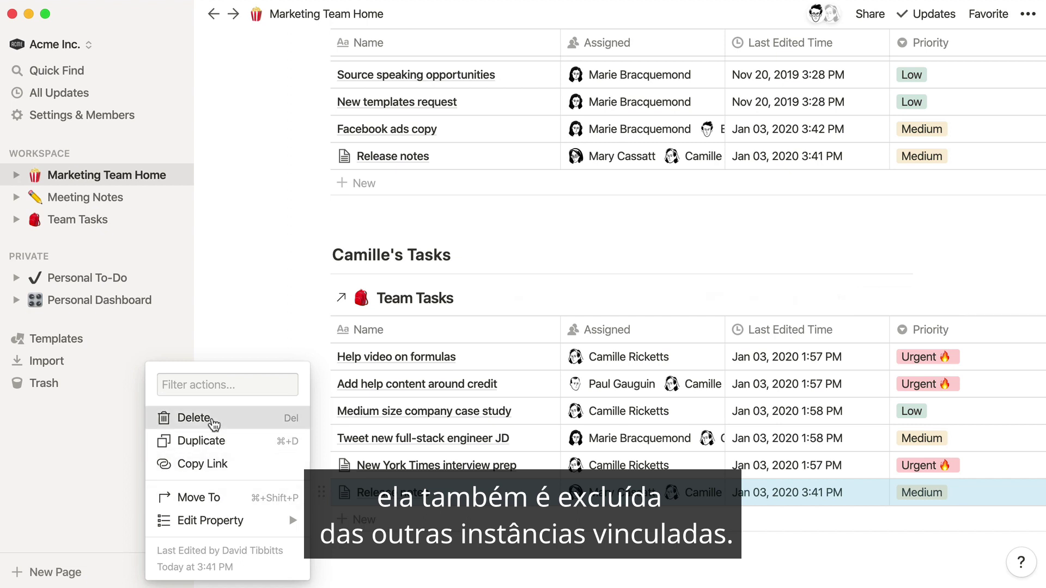
left_click(193, 418)
mouse_move(417, 385)
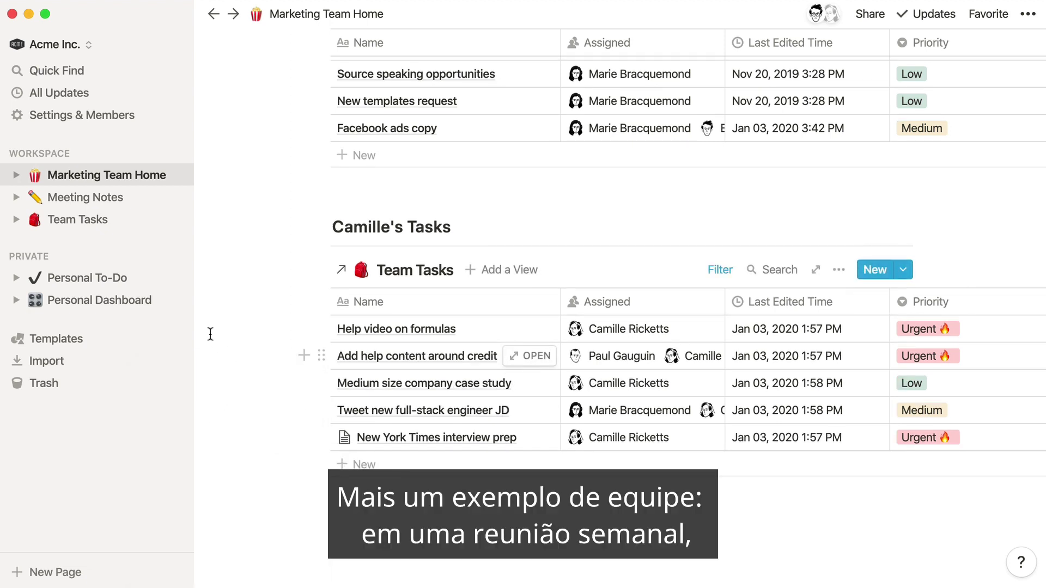
- In the Weekly All Hands, January 6th notes, insert linked Team Tasks below the urgent-tasks bullet
left_click(86, 197)
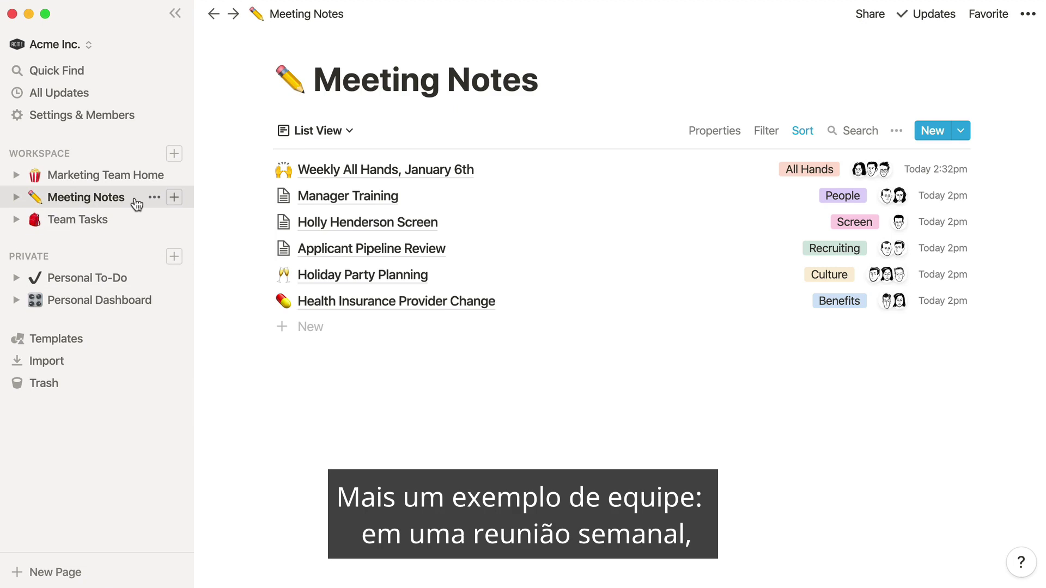
left_click(370, 171)
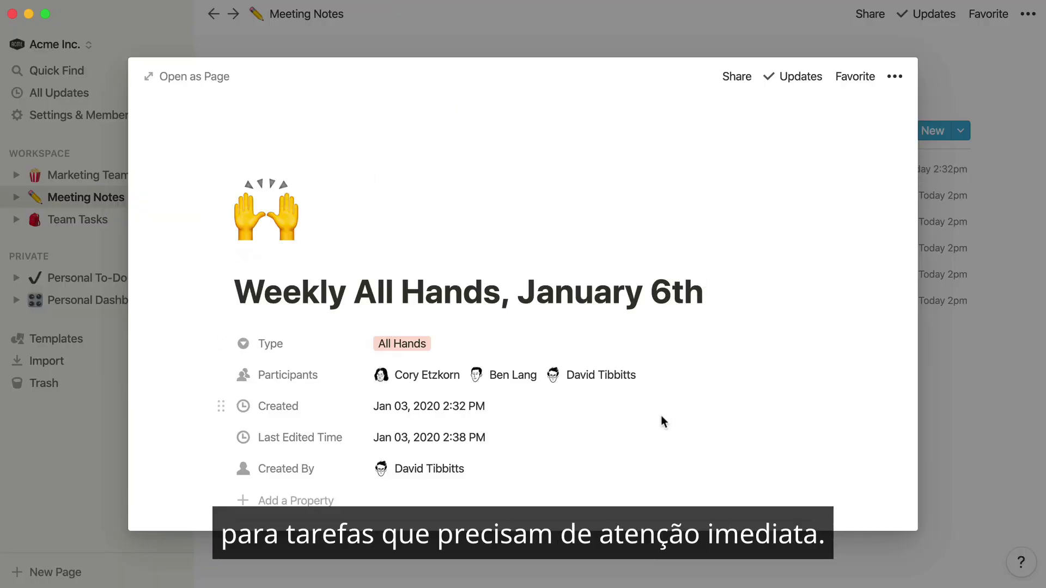
scroll(661, 415, "down", 5)
left_click(642, 422)
key("Return")
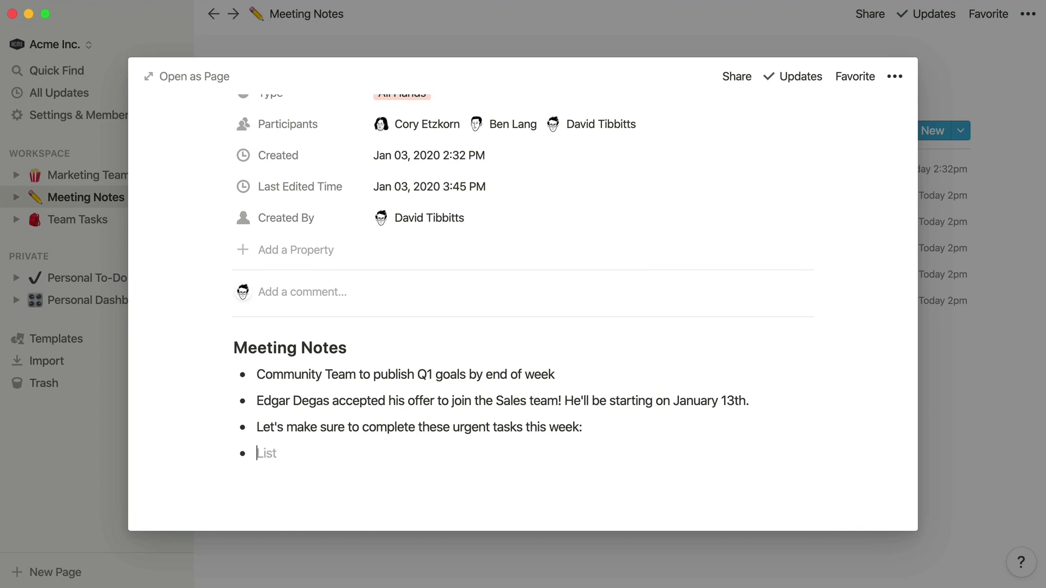
key("BackSpace")
type("/linked")
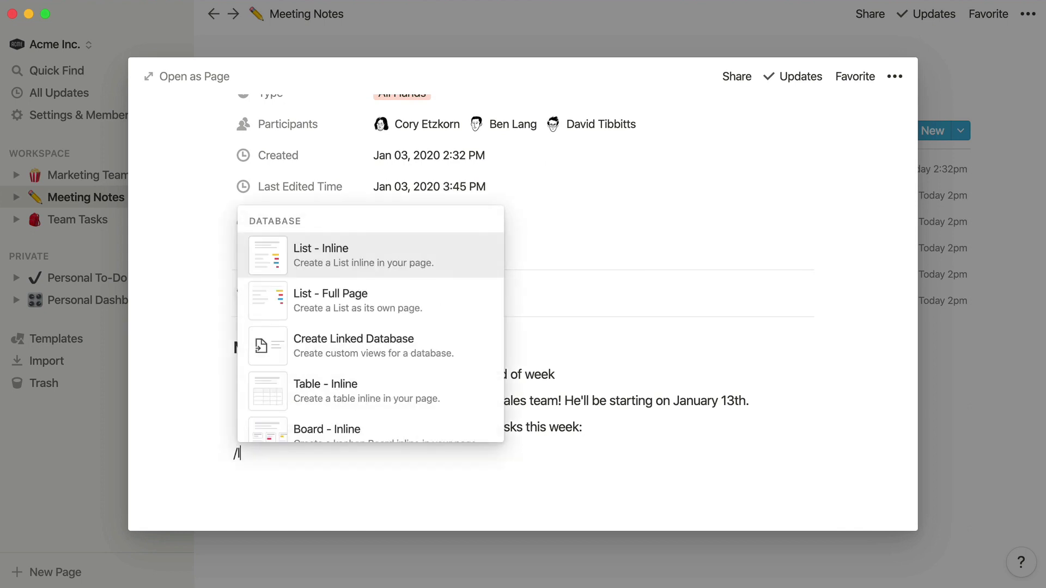
key("Return")
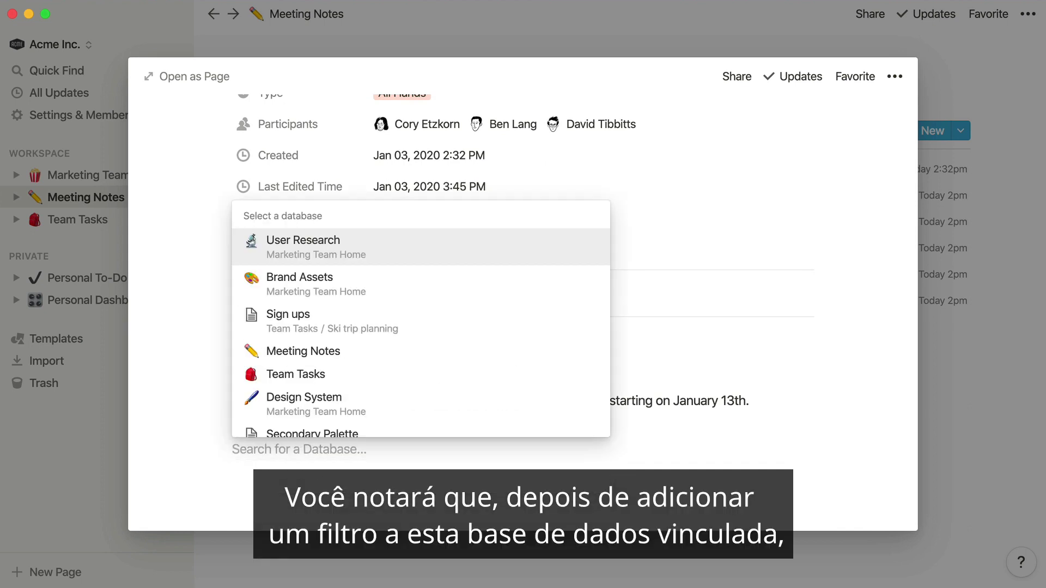
type("team tasks")
key("Return")
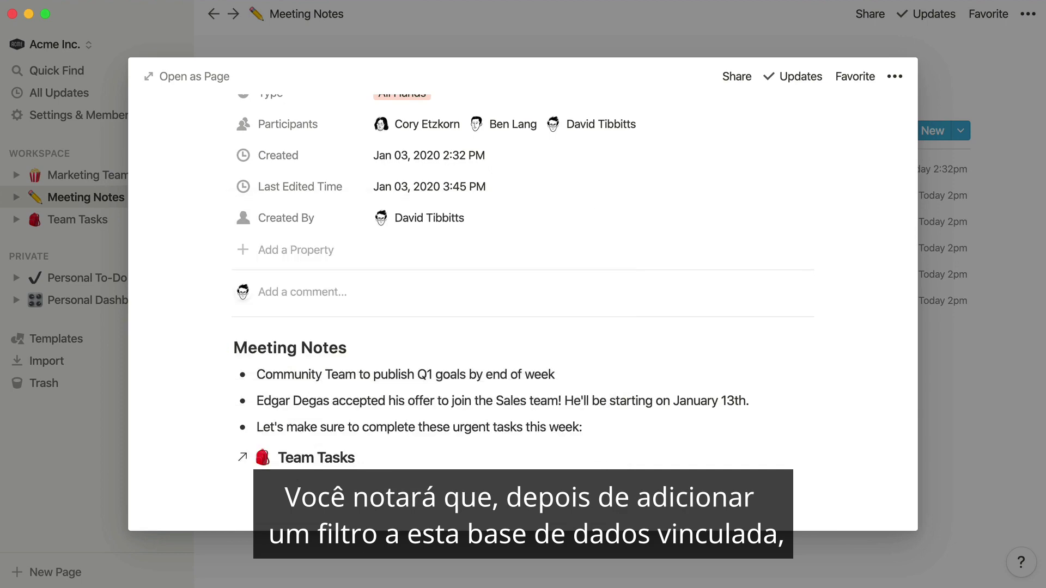
scroll(674, 419, "down", 5)
scroll(674, 367, "down", 3)
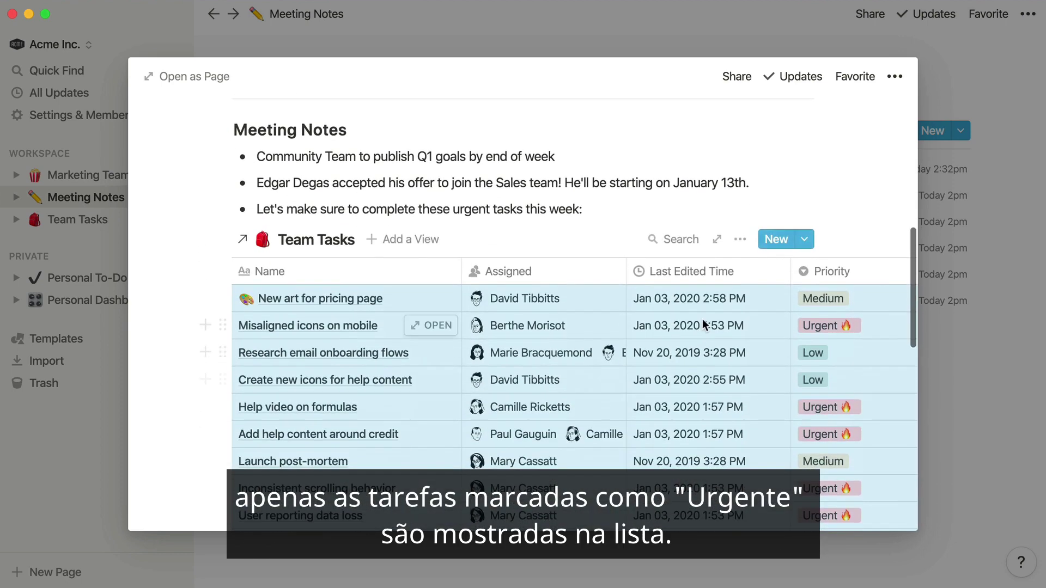
- Filter the meeting notes' linked Team Tasks table to Priority is Urgent
left_click(738, 242)
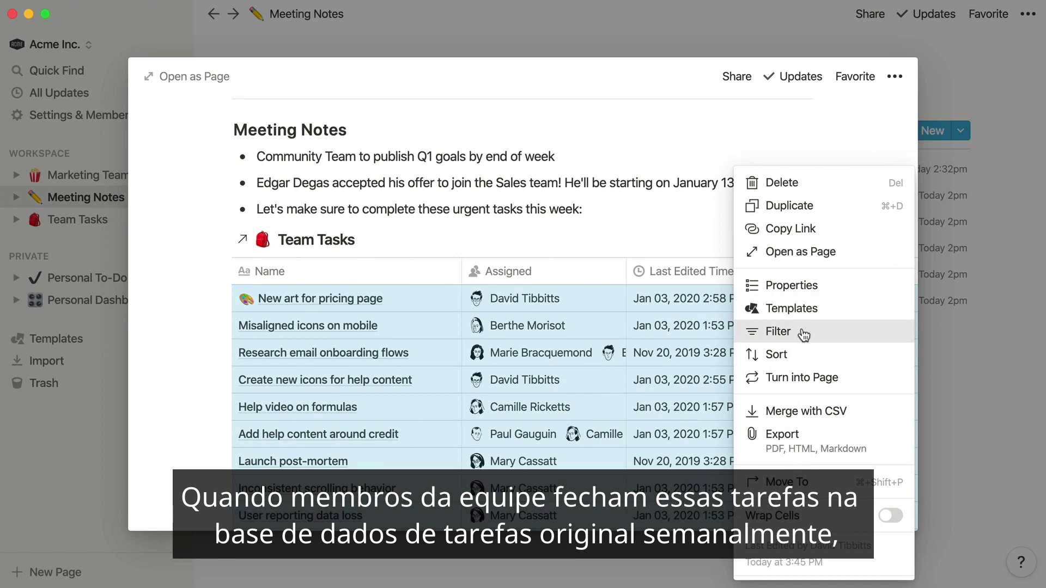
left_click(770, 332)
left_click(671, 366)
left_click(534, 276)
left_click(522, 411)
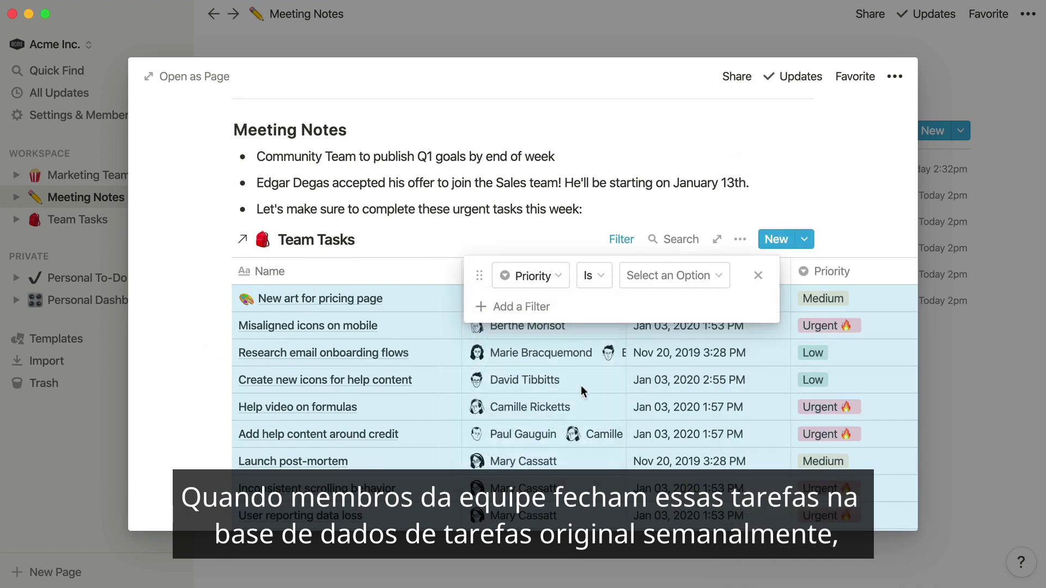
left_click(673, 275)
left_click(667, 414)
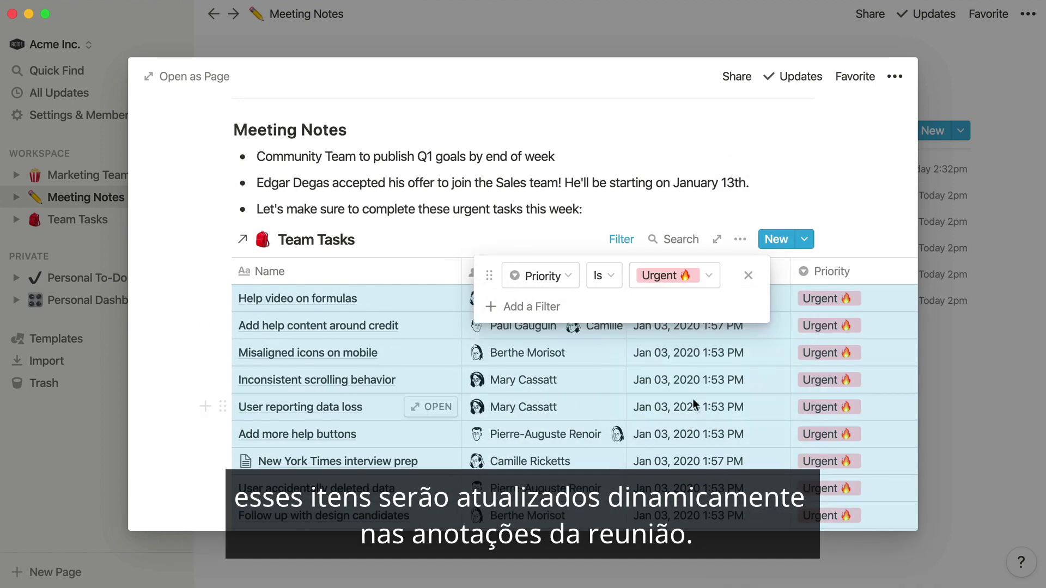
left_click(637, 191)
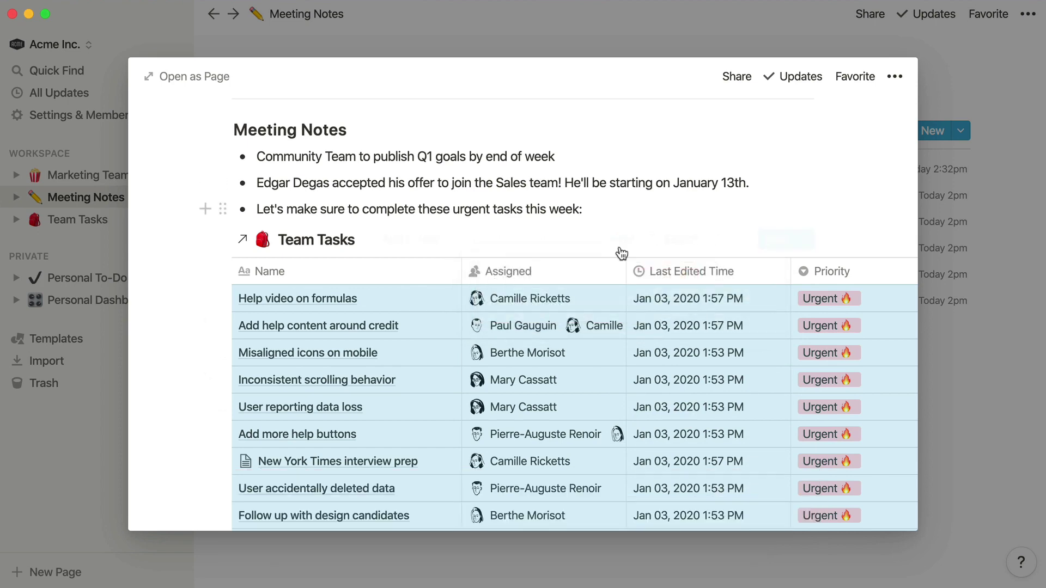
- Close the meeting preview and add a linked Personal To-Do database to Personal Dashboard
left_click(172, 399)
left_click(86, 422)
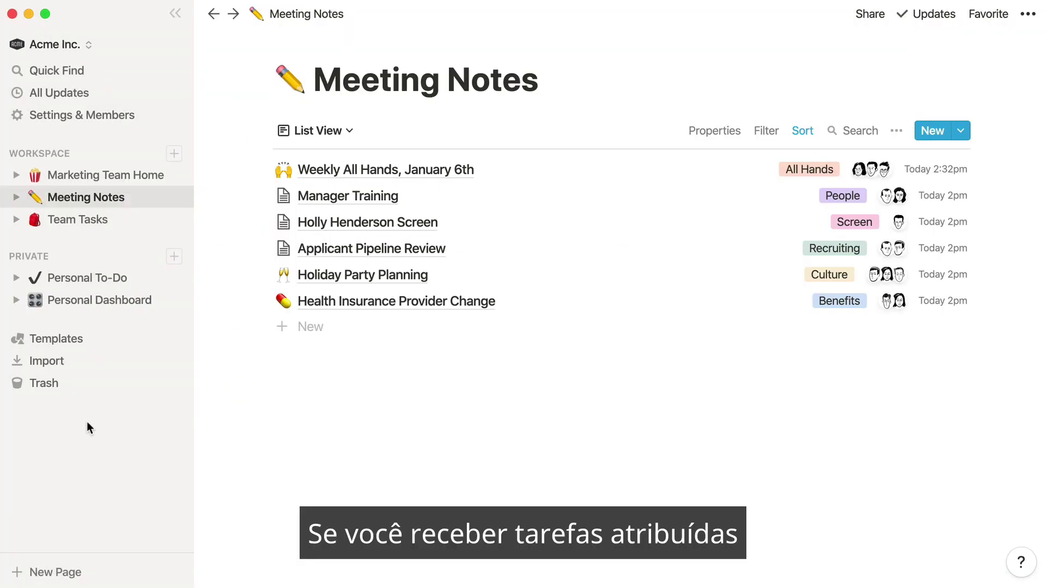
left_click(114, 300)
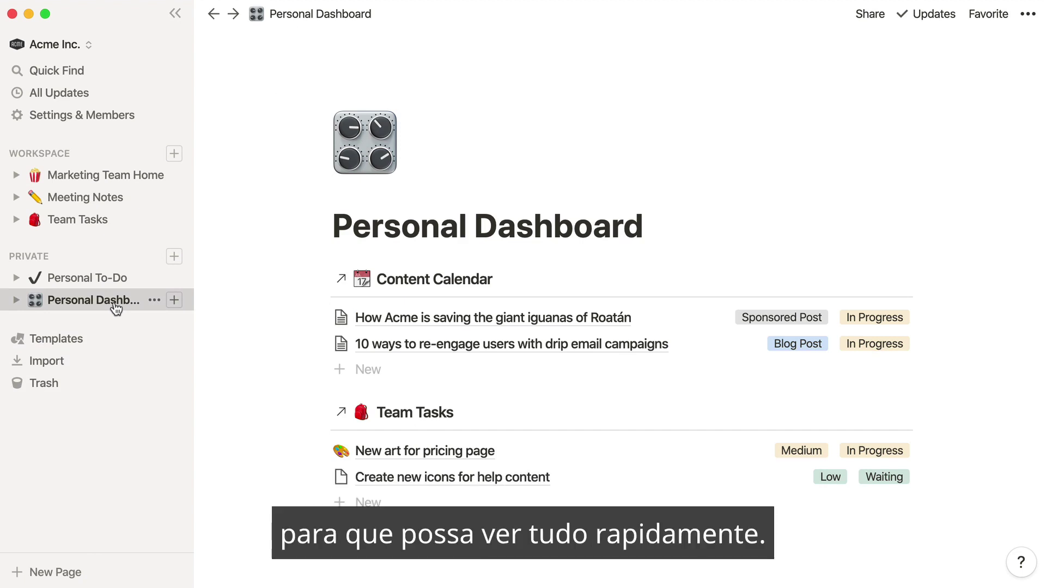
scroll(273, 402, "down", 3)
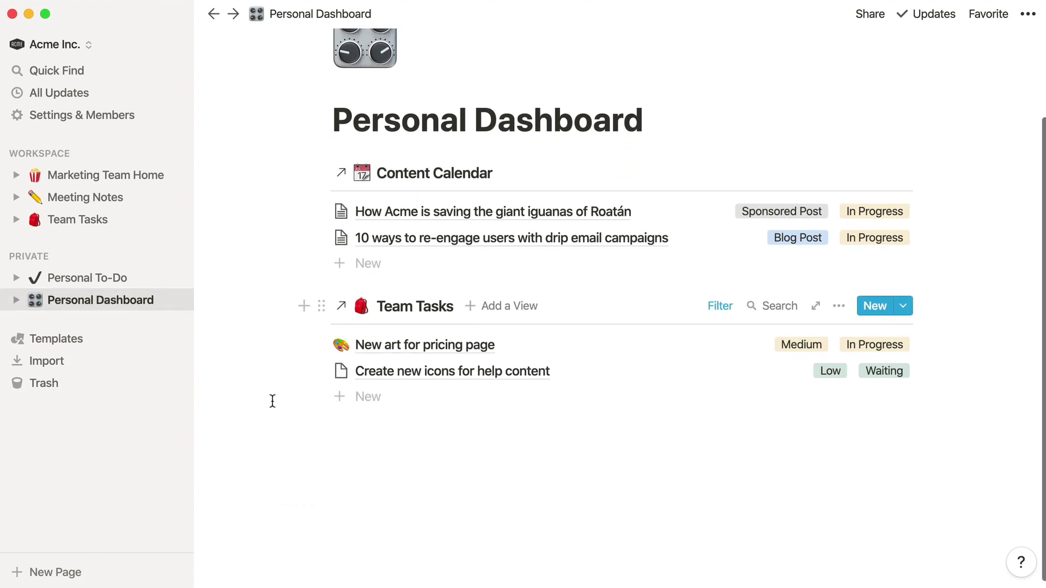
left_click(273, 401)
type("/linked")
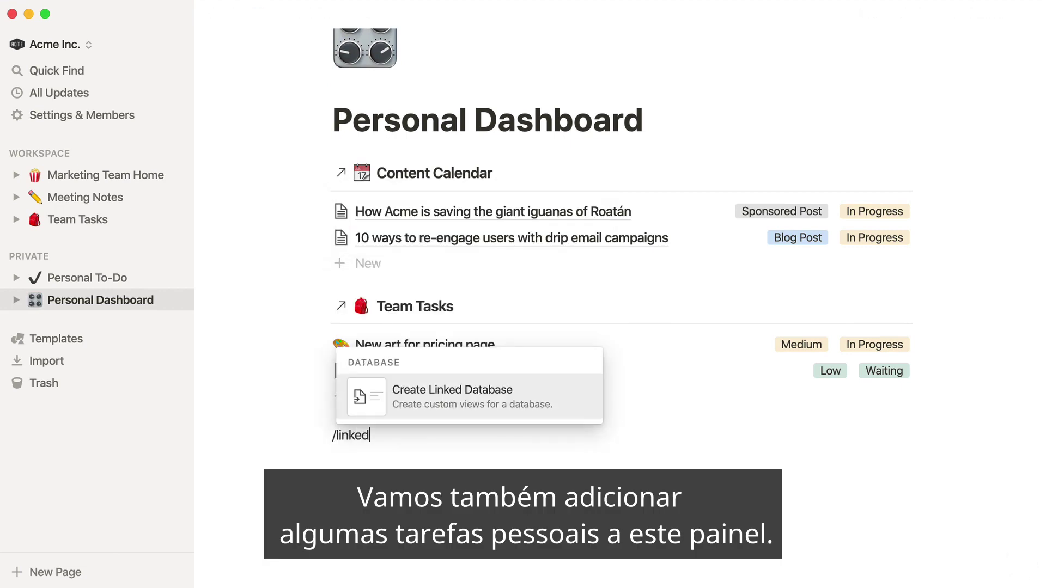
key("Return")
type("personal ")
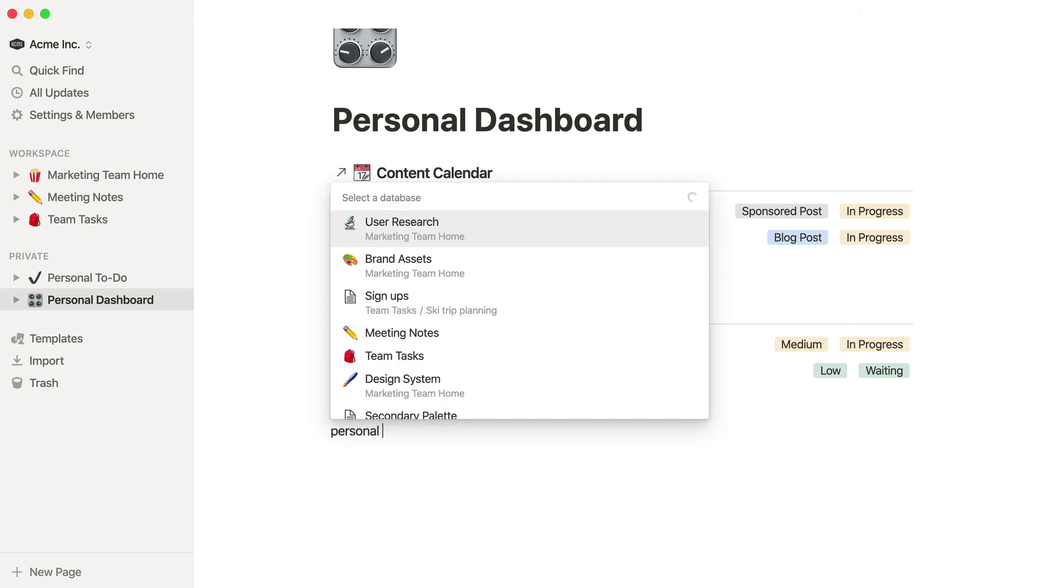
type("to-do")
left_click(458, 404)
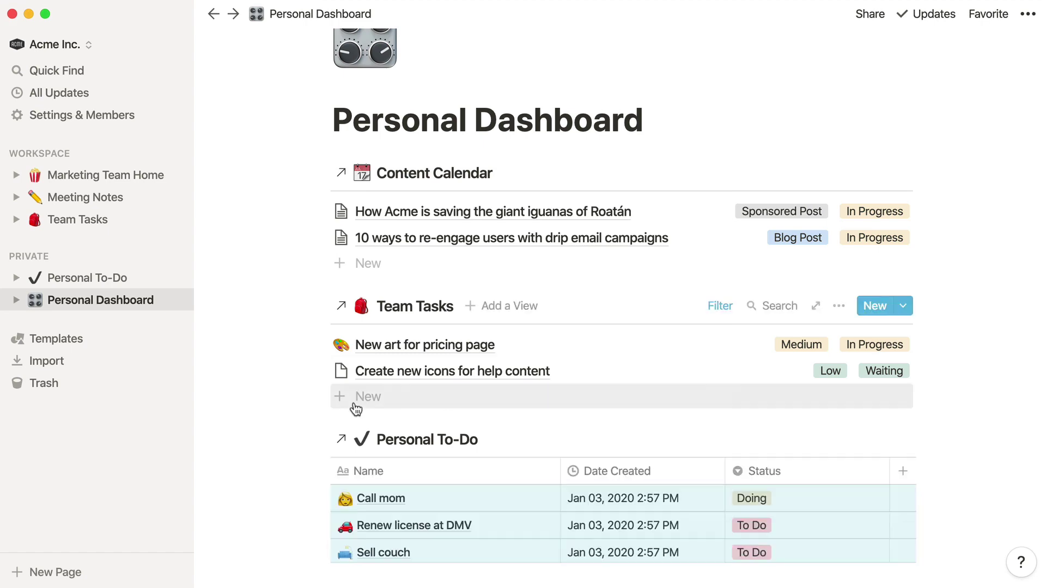
scroll(269, 431, "down", 3)
- Add a List view to the Personal To-Do database
left_click(526, 296)
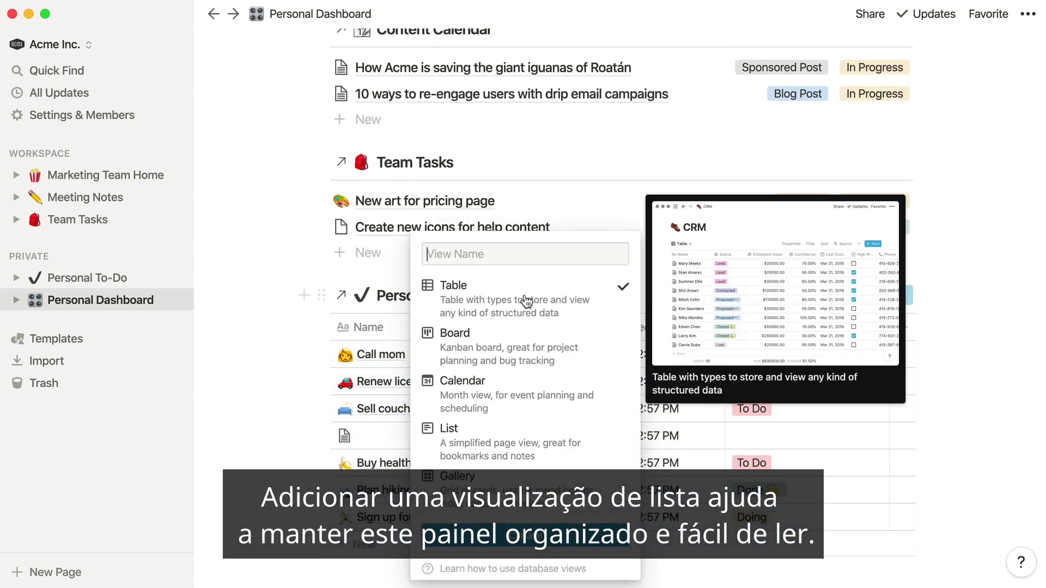
type("List")
left_click(512, 439)
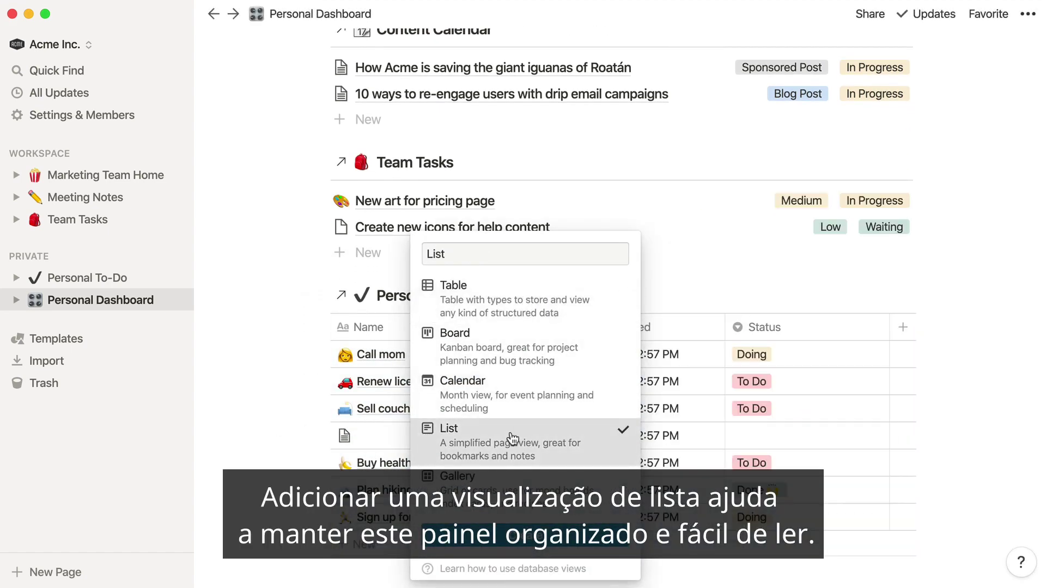
left_click(517, 535)
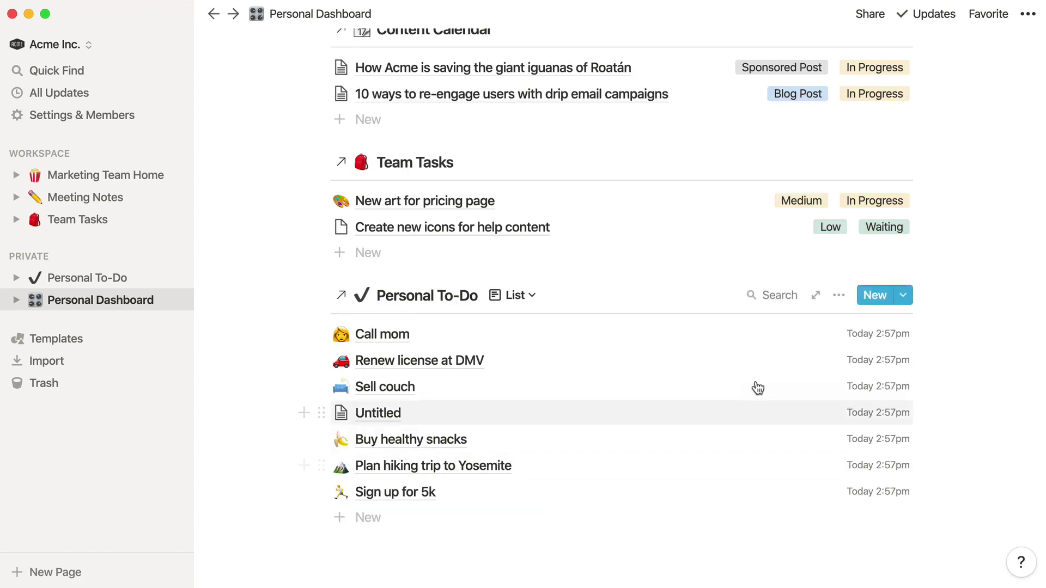
- Filter the Personal To-Do list to Status is To Do
left_click(838, 294)
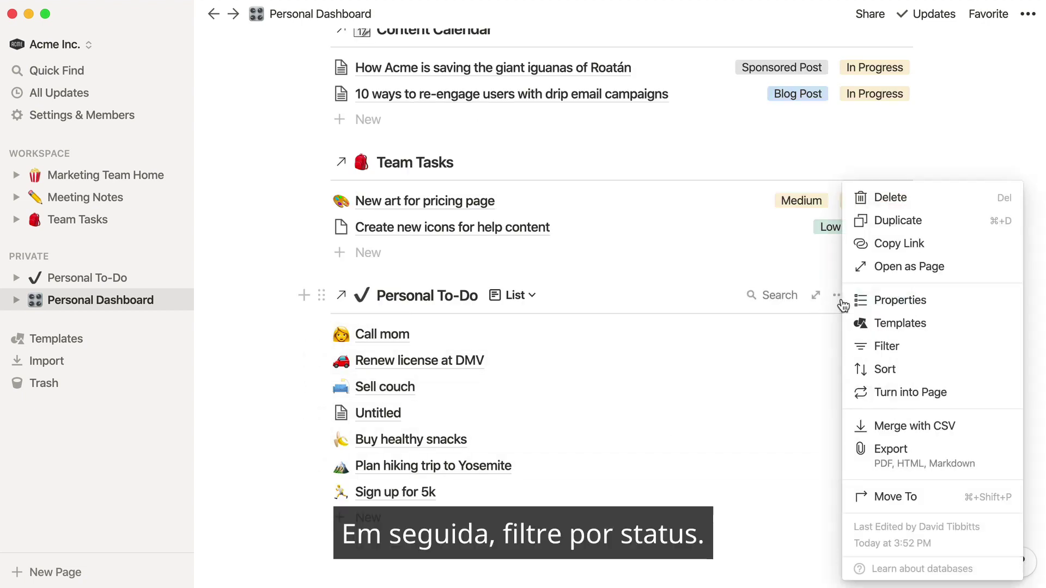
left_click(899, 350)
left_click(637, 434)
left_click(636, 331)
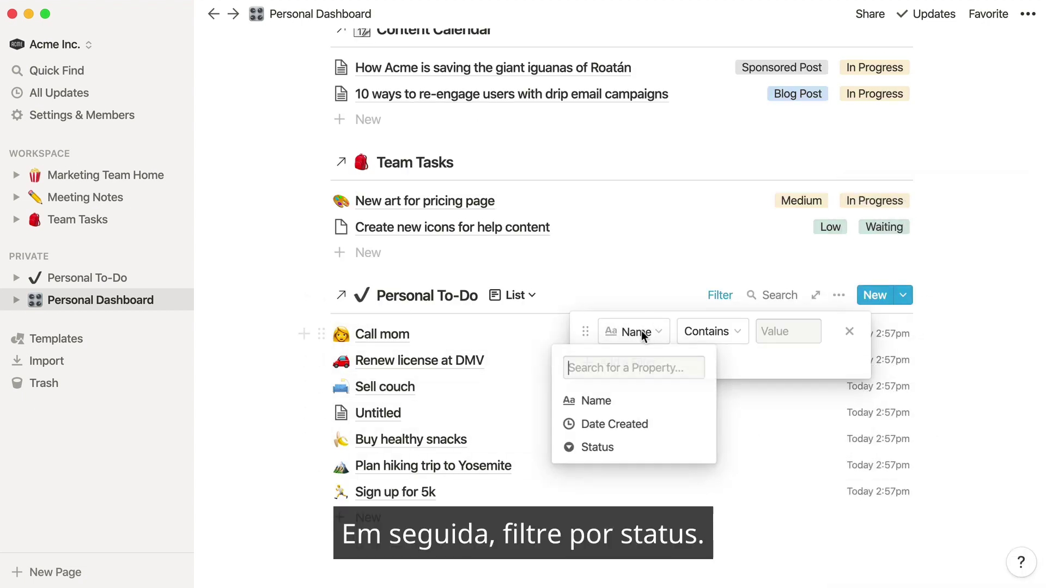
left_click(597, 447)
left_click(763, 331)
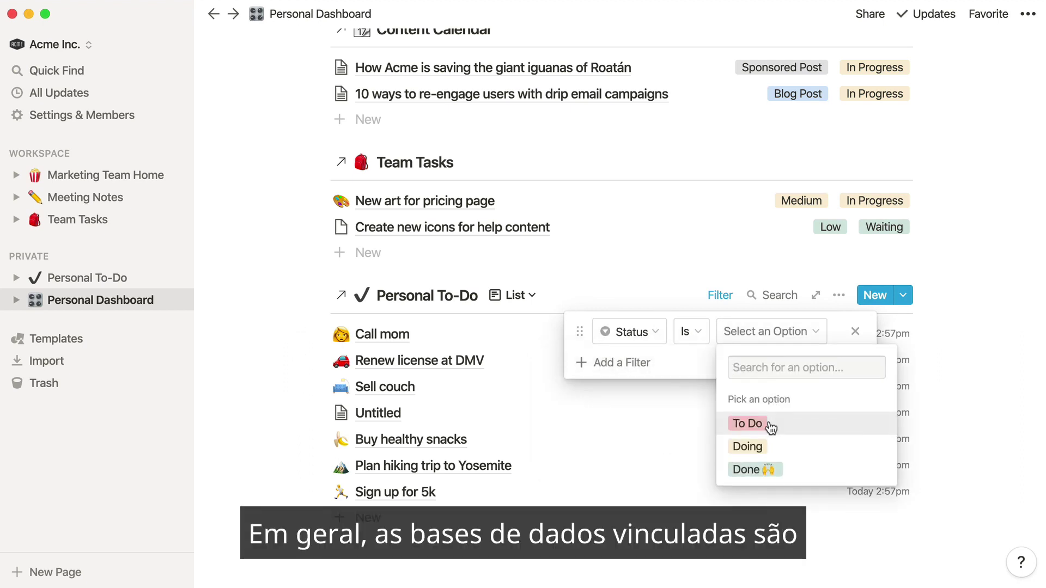
left_click(748, 423)
left_click(258, 357)
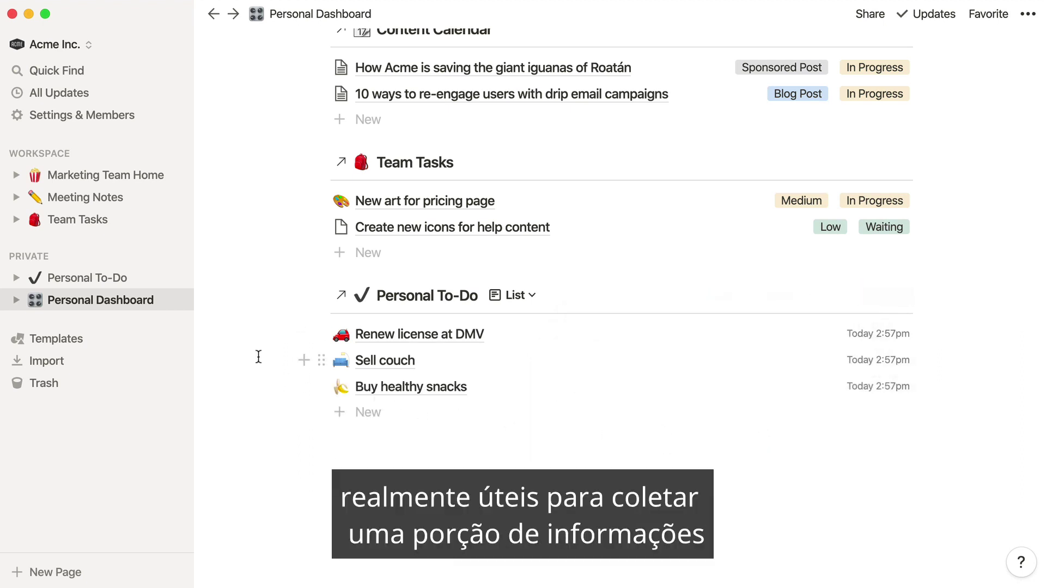
scroll(258, 357, "up", 5)
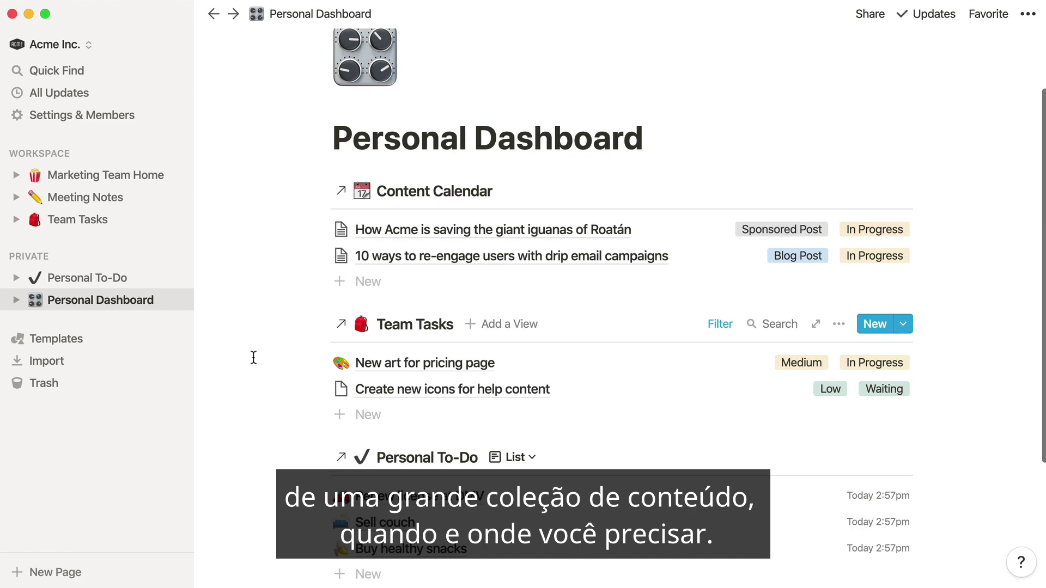